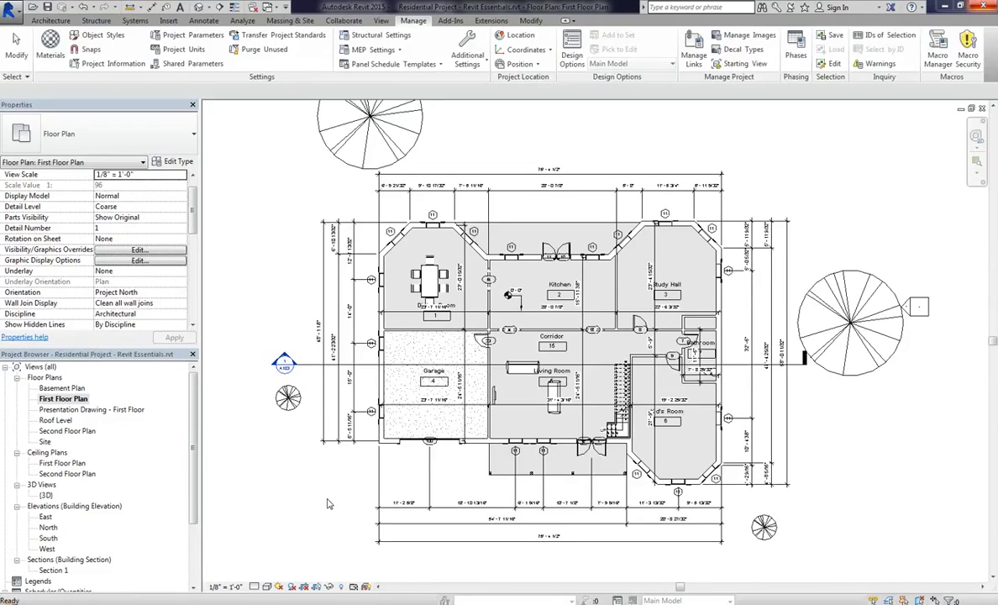
# Set the First Floor Plan view's phase to Existing and apply it.
pyautogui.click(322, 467)
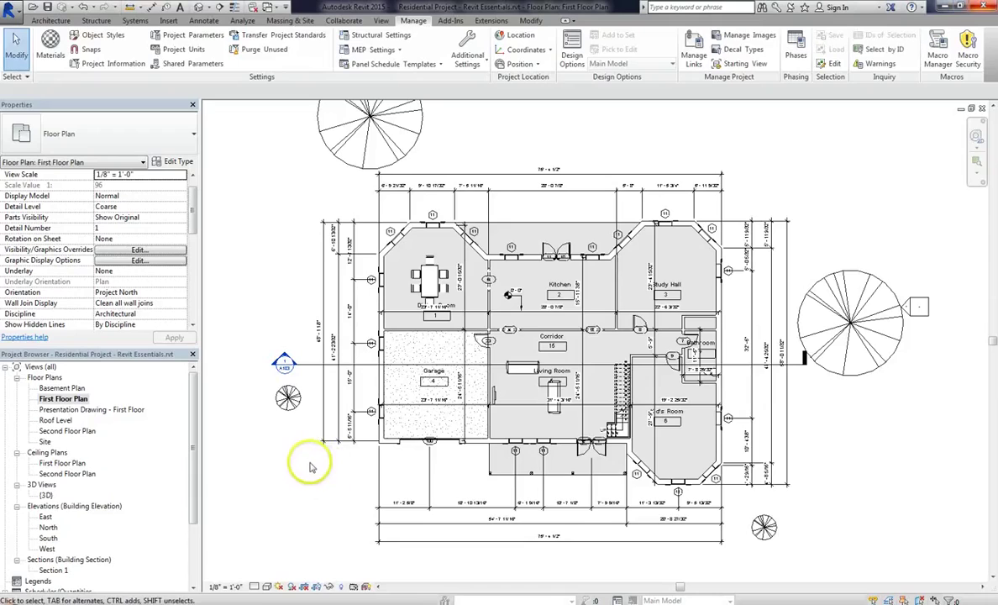
pyautogui.moveTo(195, 200); pyautogui.dragTo(196, 288)
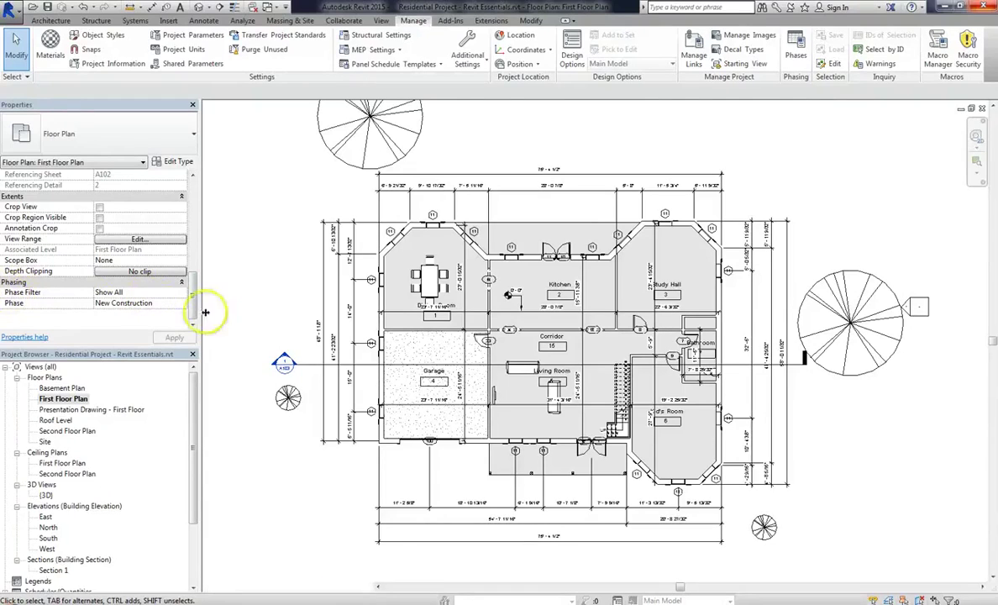
pyautogui.click(156, 303)
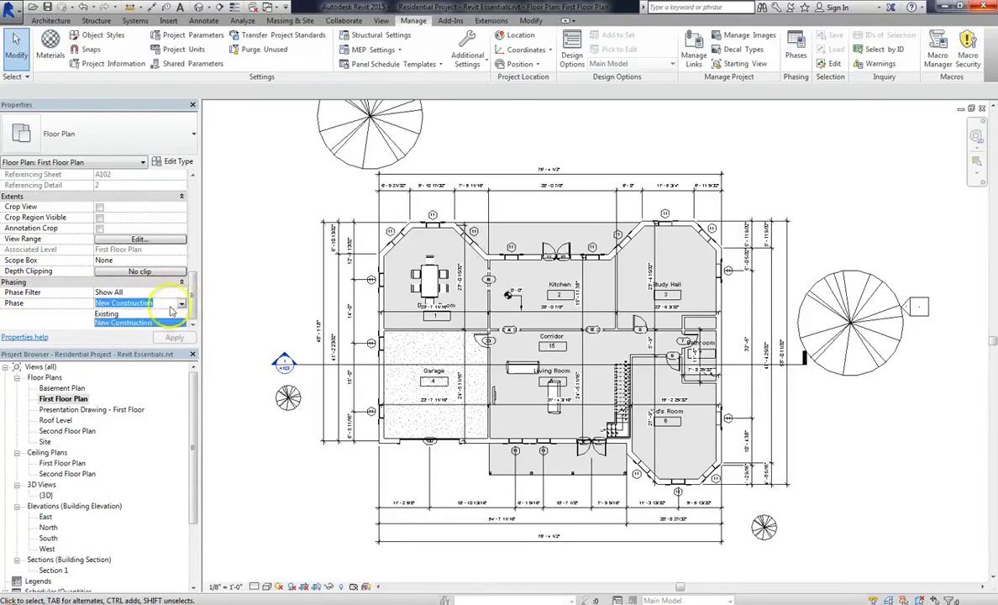
pyautogui.click(117, 313)
pyautogui.click(174, 337)
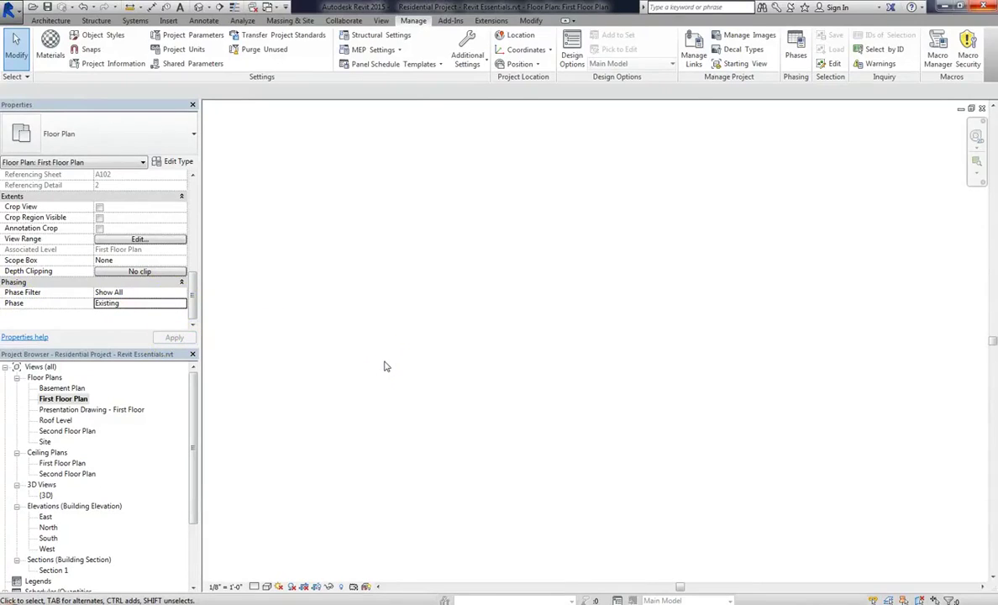
# Set the First Floor Plan view's phase back to New Construction and apply it.
pyautogui.click(179, 304)
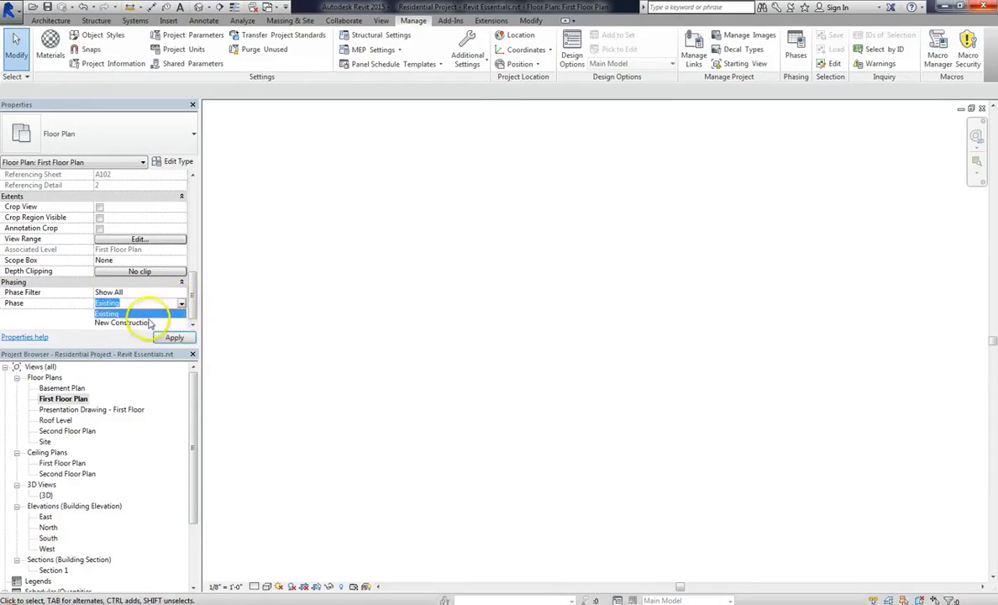
pyautogui.click(147, 323)
pyautogui.click(174, 337)
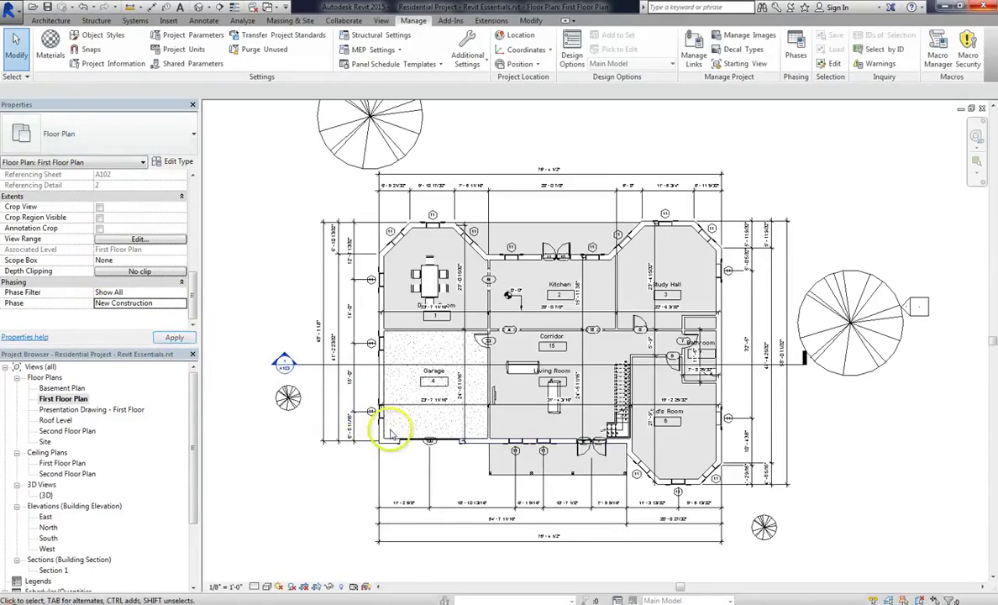
# Examine the Phase Created and Phase Demolished options of the exterior brick wall along the garage and dining room.
pyautogui.click(383, 423)
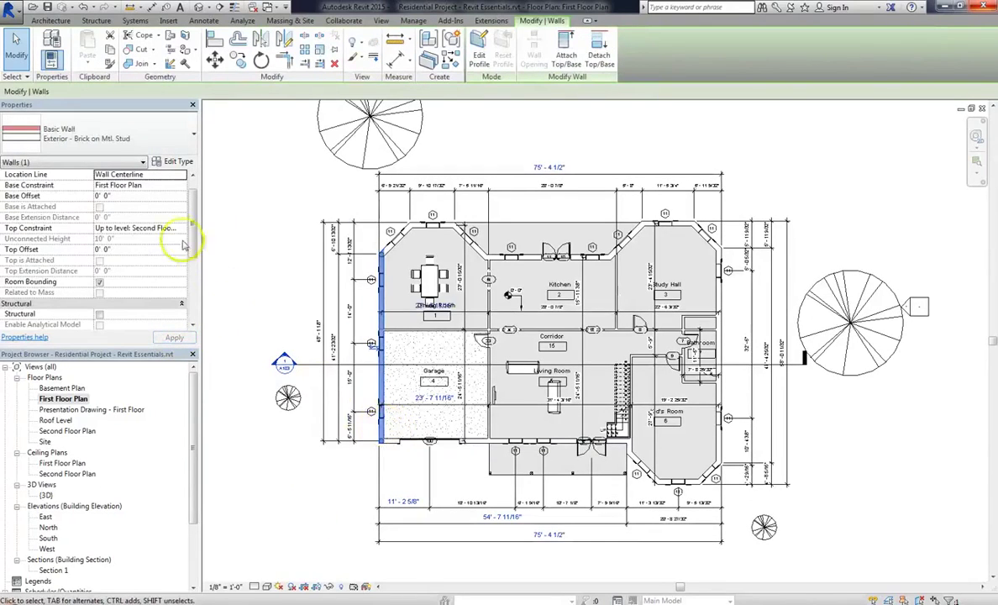
pyautogui.scroll(-5, 194, 294)
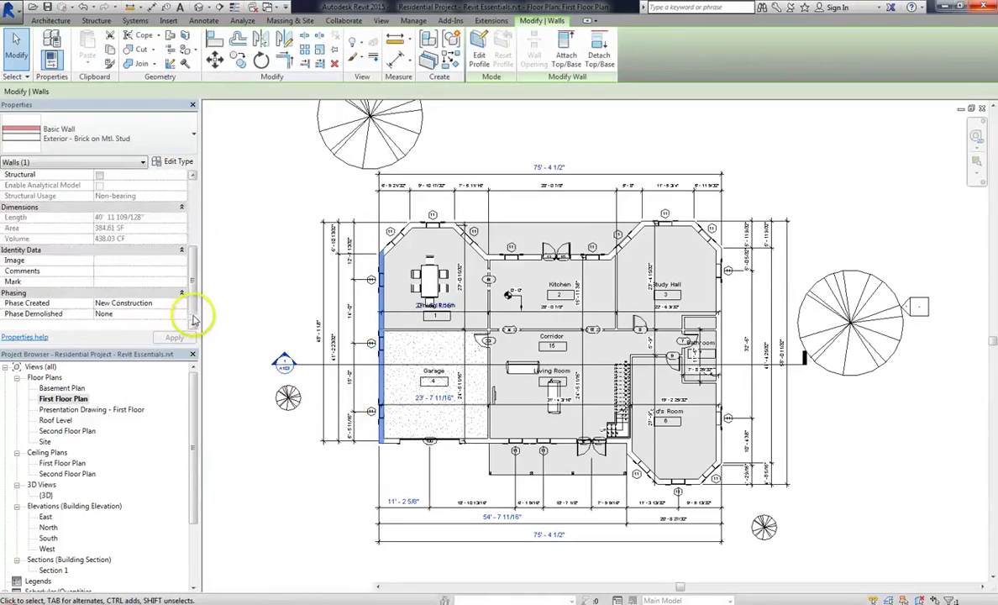
pyautogui.scroll(-1, 195, 298)
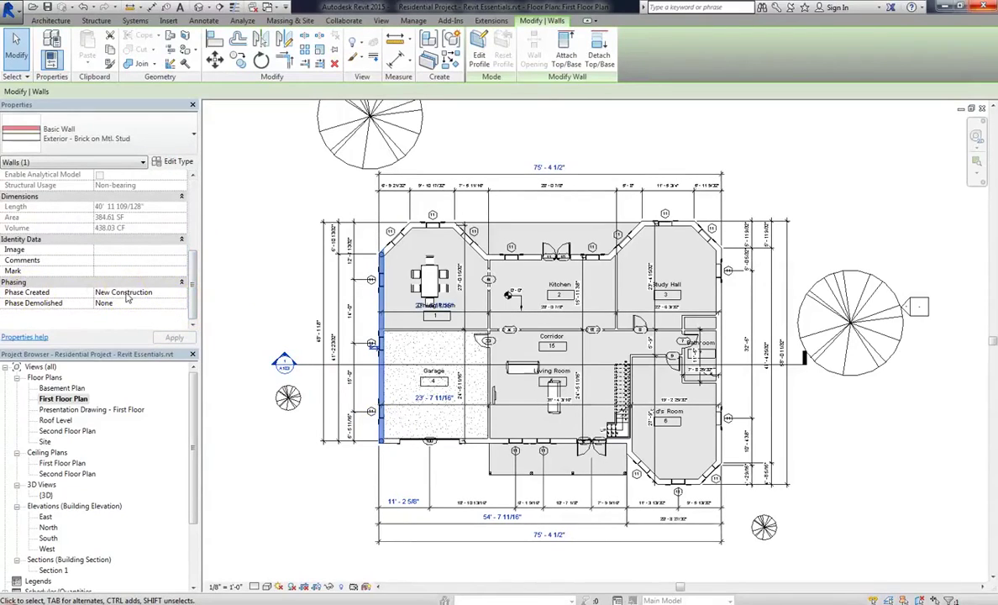
pyautogui.click(172, 292)
pyautogui.click(141, 294)
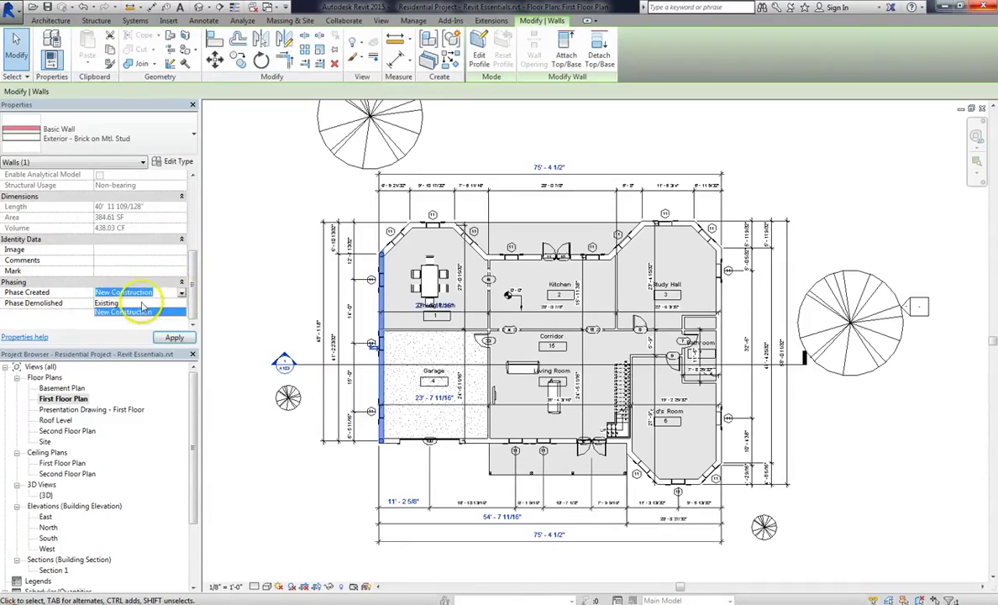
pyautogui.click(141, 311)
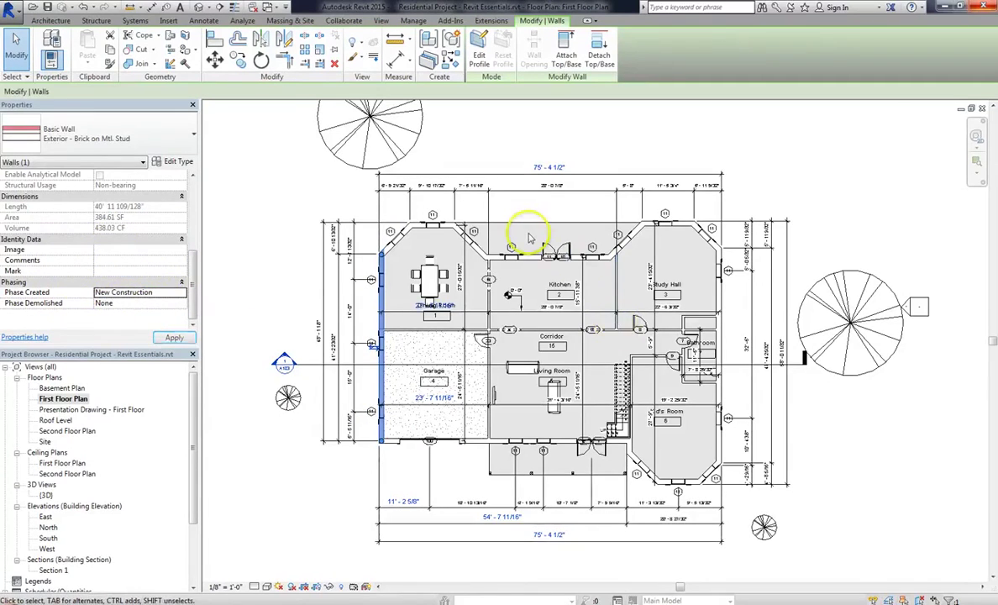
pyautogui.click(158, 304)
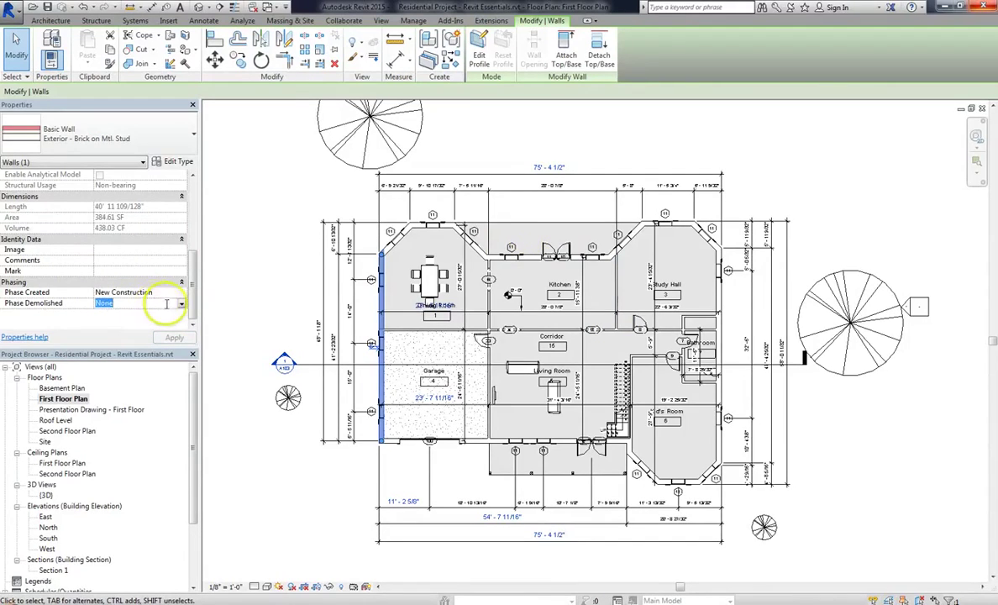
pyautogui.click(181, 304)
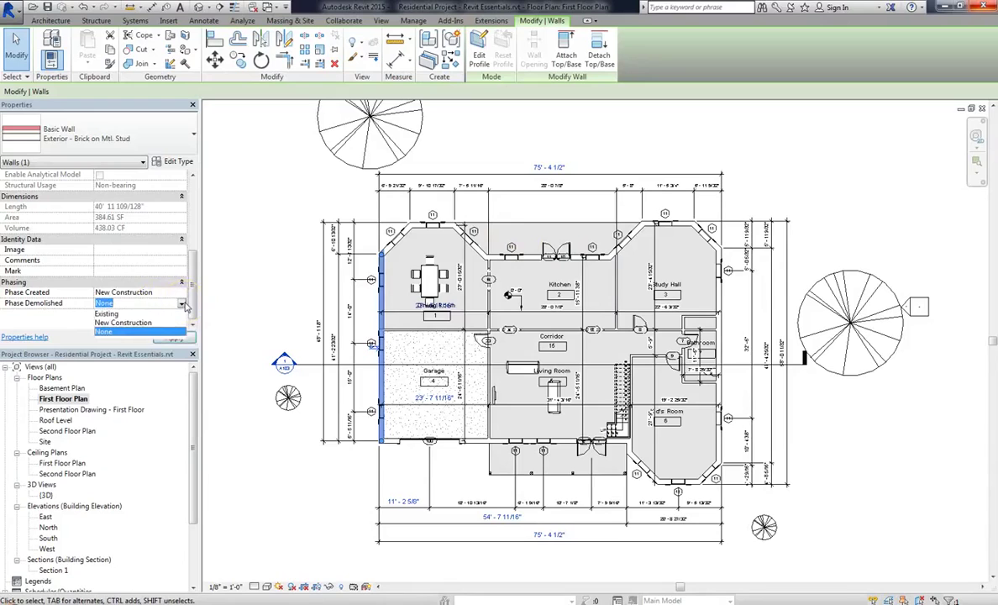
pyautogui.click(256, 297)
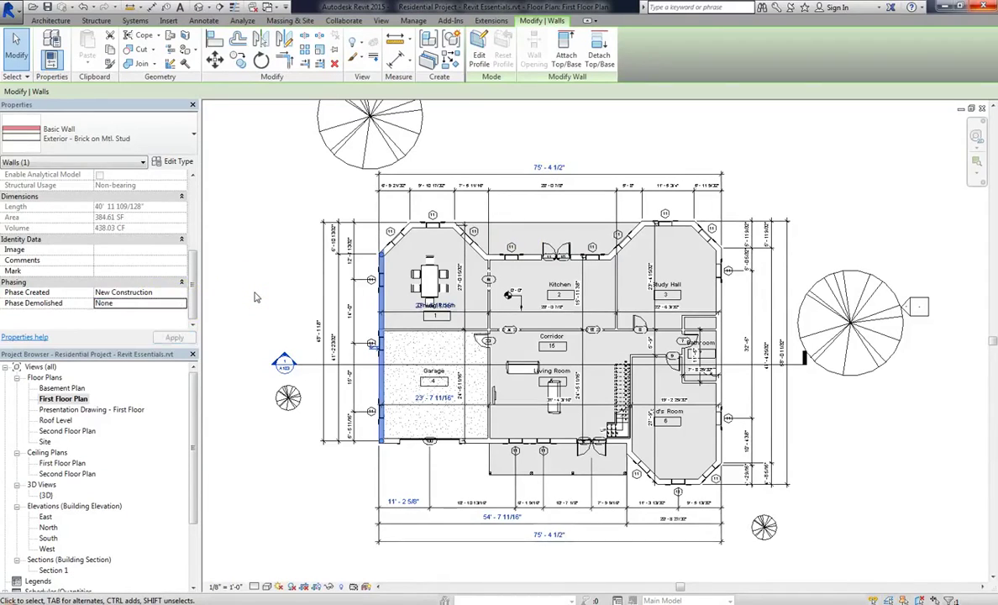
pyautogui.click(564, 440)
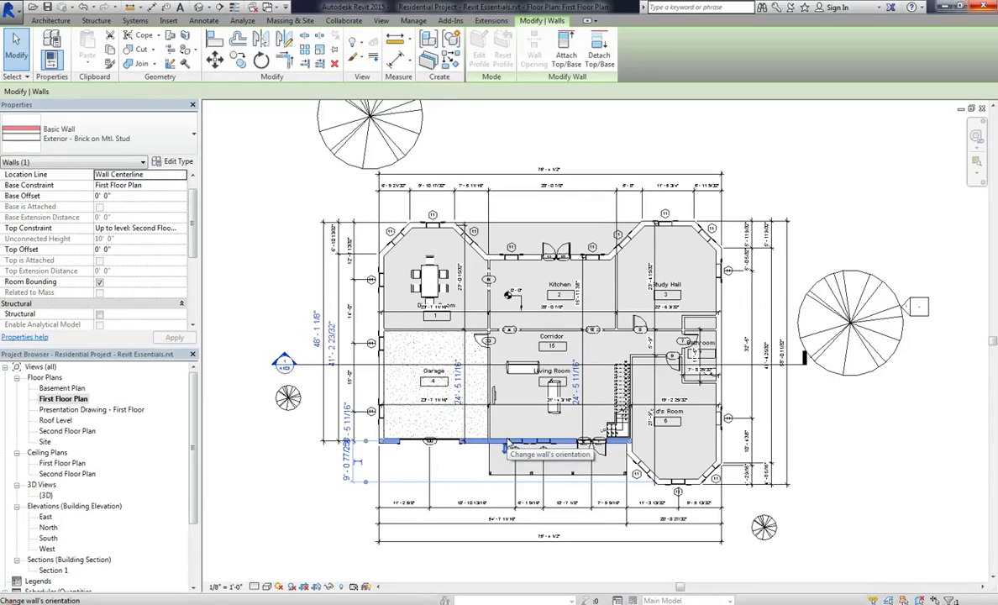
pyautogui.click(506, 447)
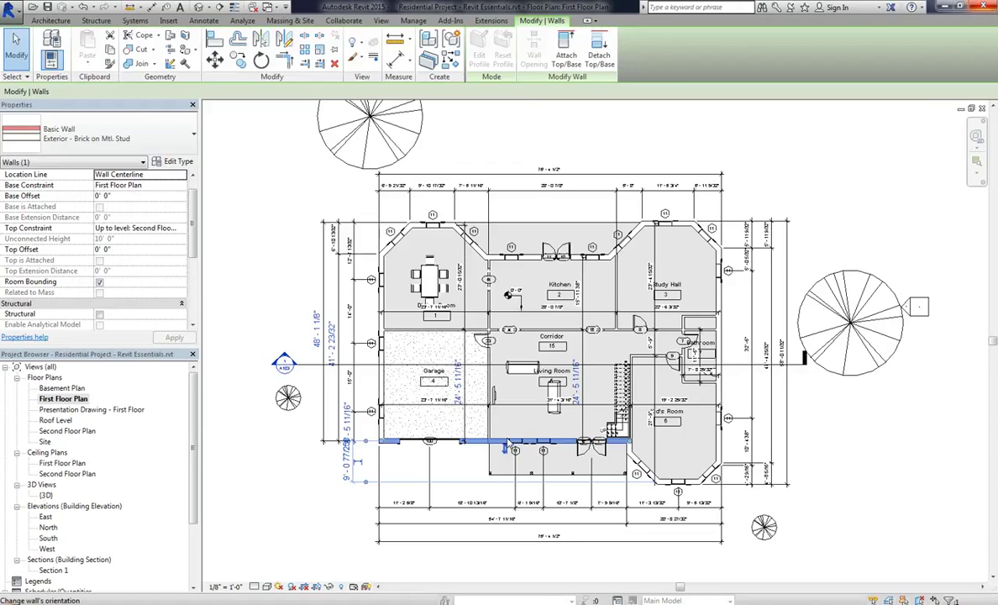
pyautogui.click(455, 420)
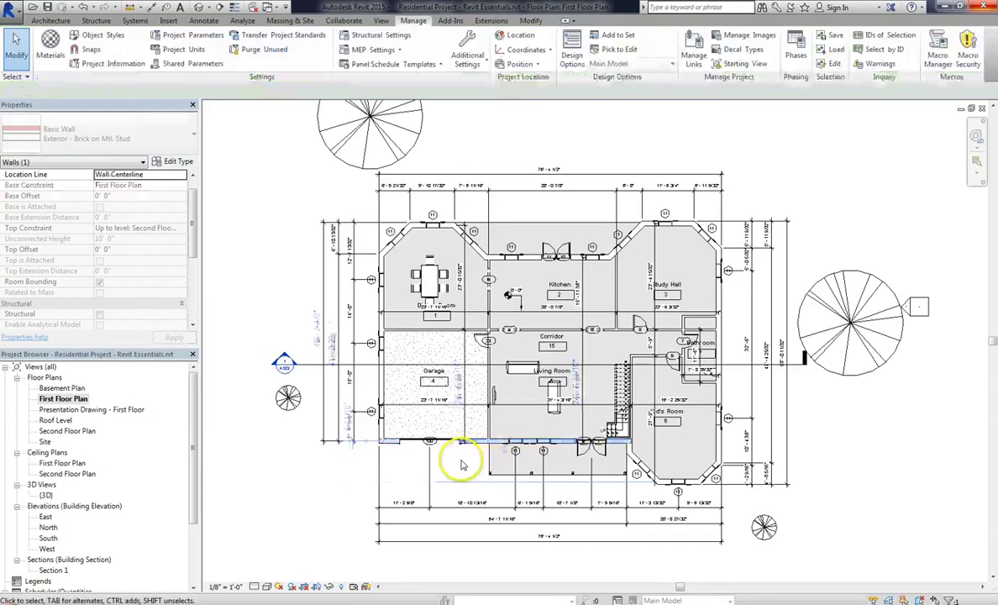
pyautogui.scroll(4, 485, 448)
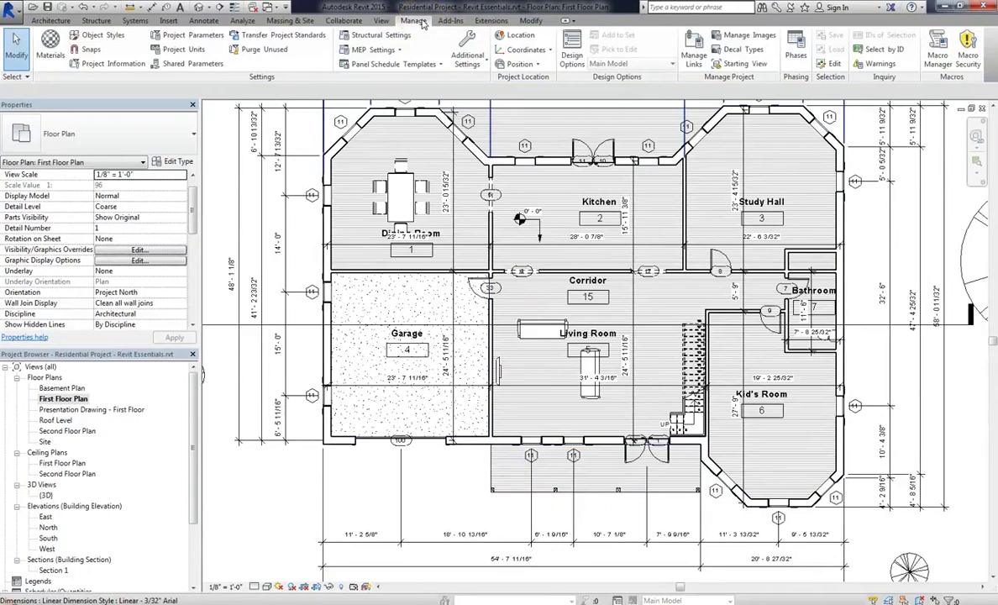
# Open the project's phasing settings and rename the first phase to Existing1.
pyautogui.click(796, 42)
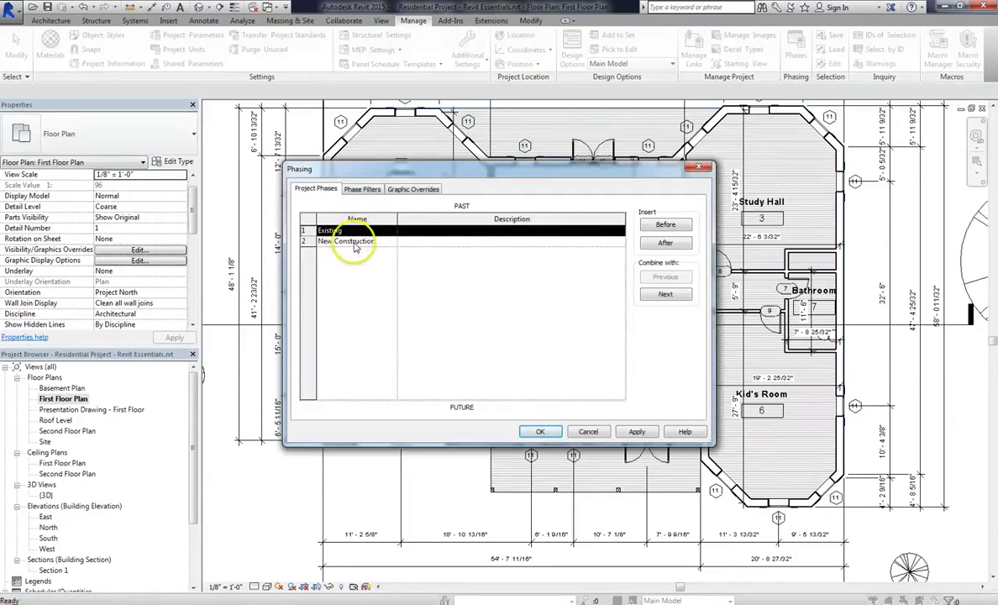
pyautogui.click(356, 232)
pyautogui.doubleClick(361, 235)
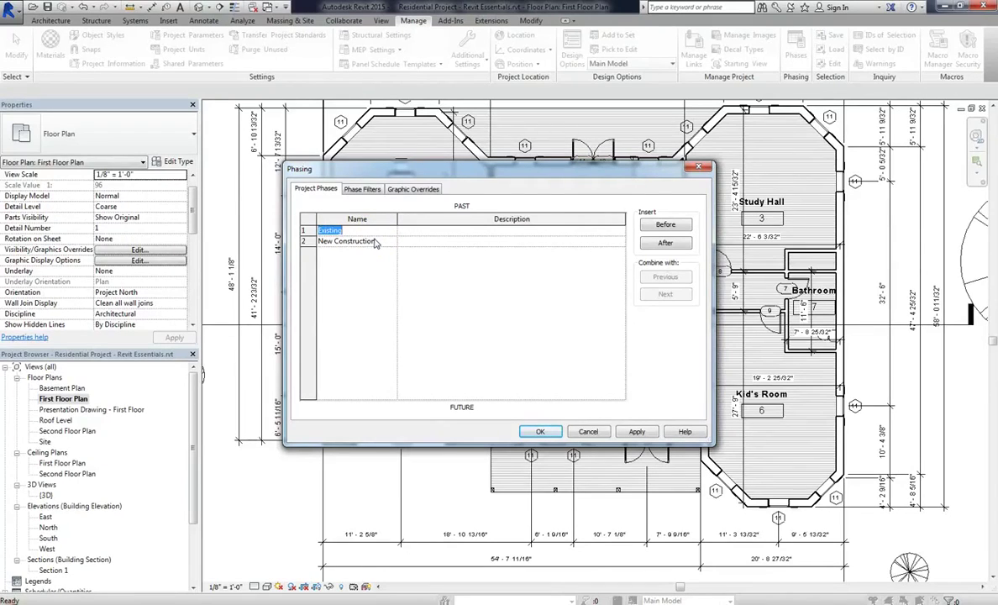
pyautogui.click(368, 245)
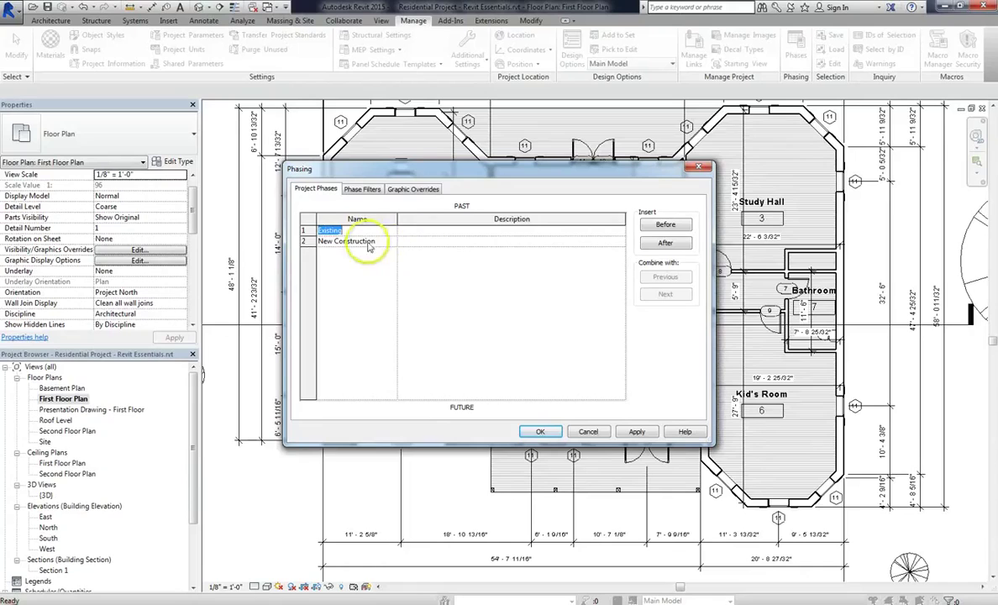
pyautogui.click(389, 233)
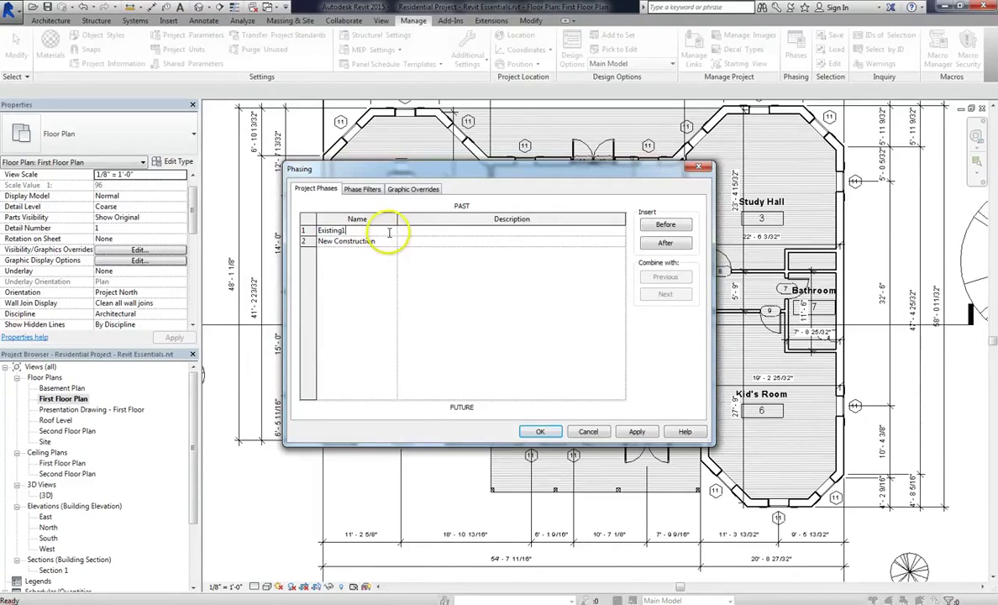
# Rename the New Construction phase to Existing.
pyautogui.click(389, 241)
pyautogui.click(389, 242)
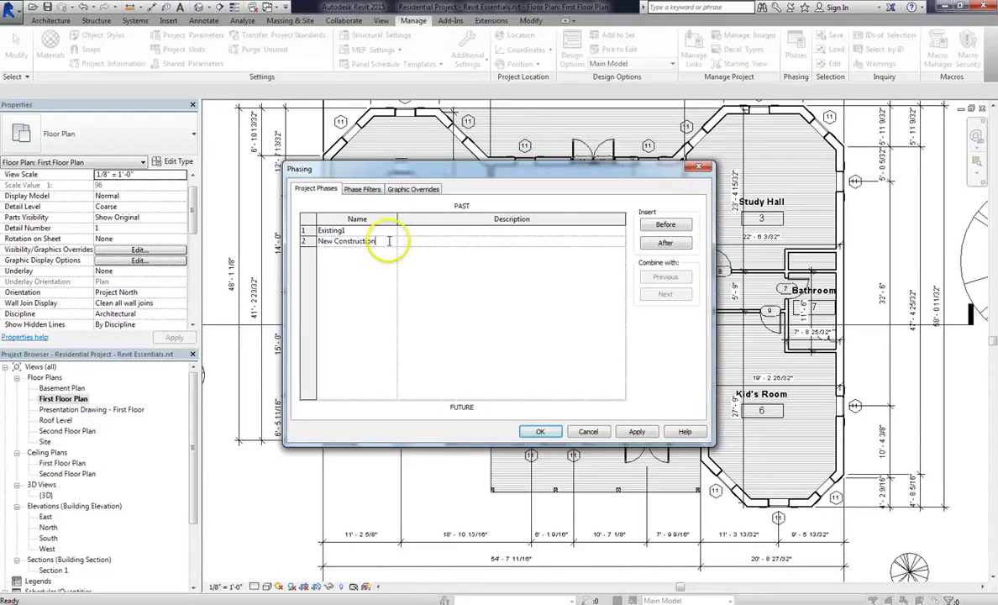
pyautogui.hotkey('ctrl', 'a')
pyautogui.write('Exis')
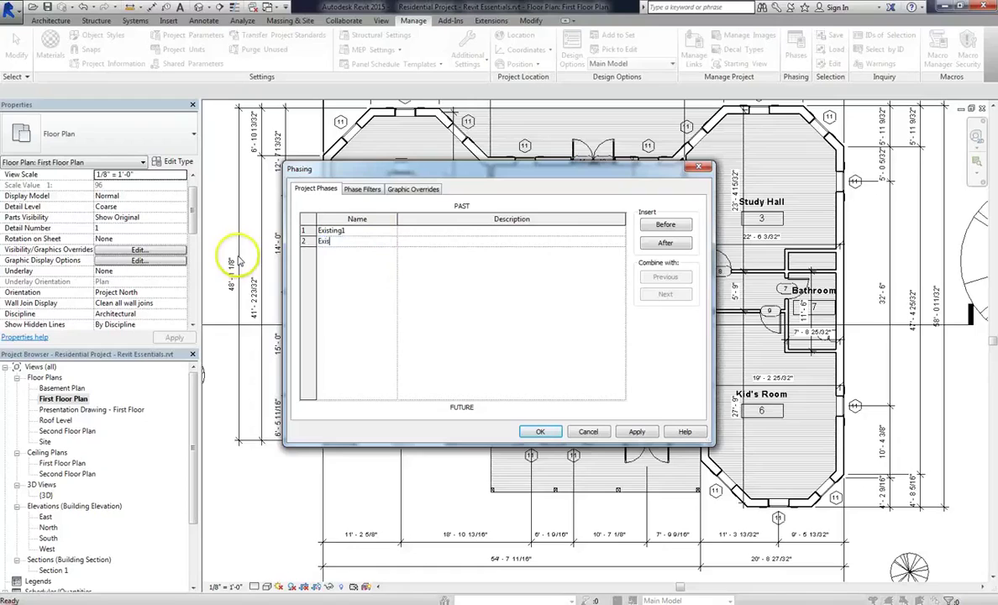
pyautogui.write('ting')
# Insert a new phase after the second phase and name it House Addition.
pyautogui.click(366, 234)
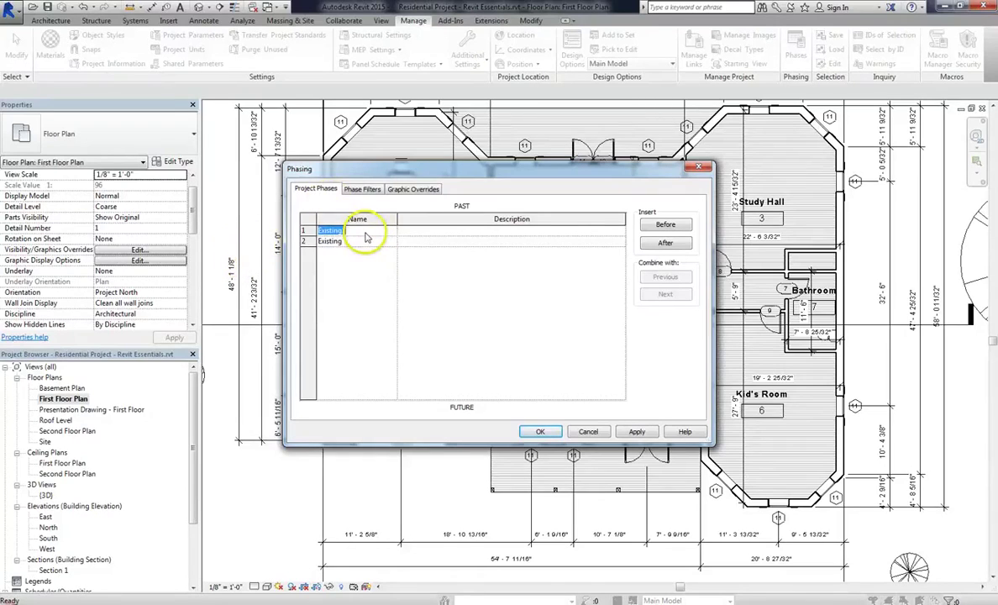
pyautogui.click(359, 244)
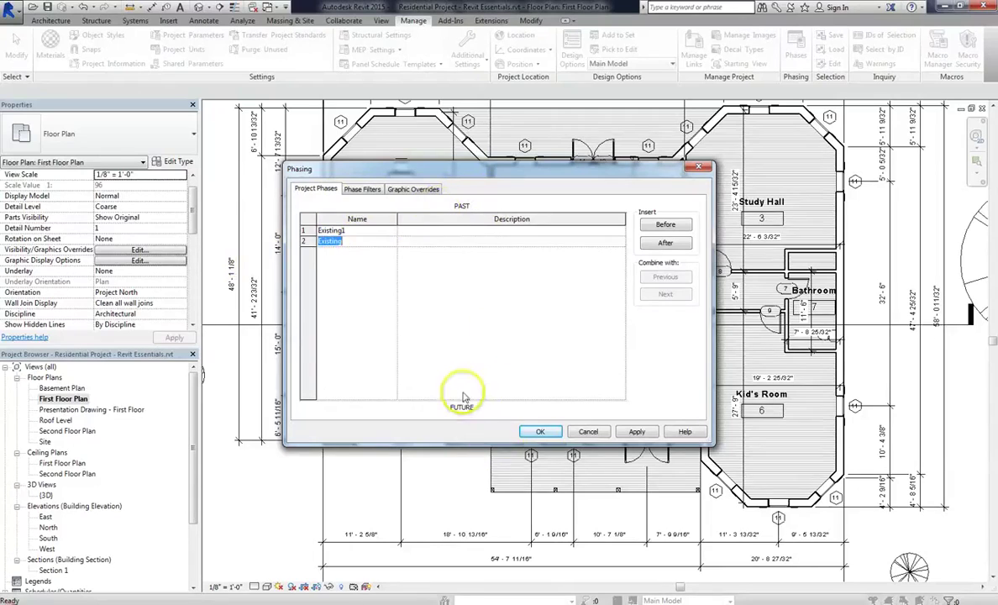
pyautogui.click(356, 241)
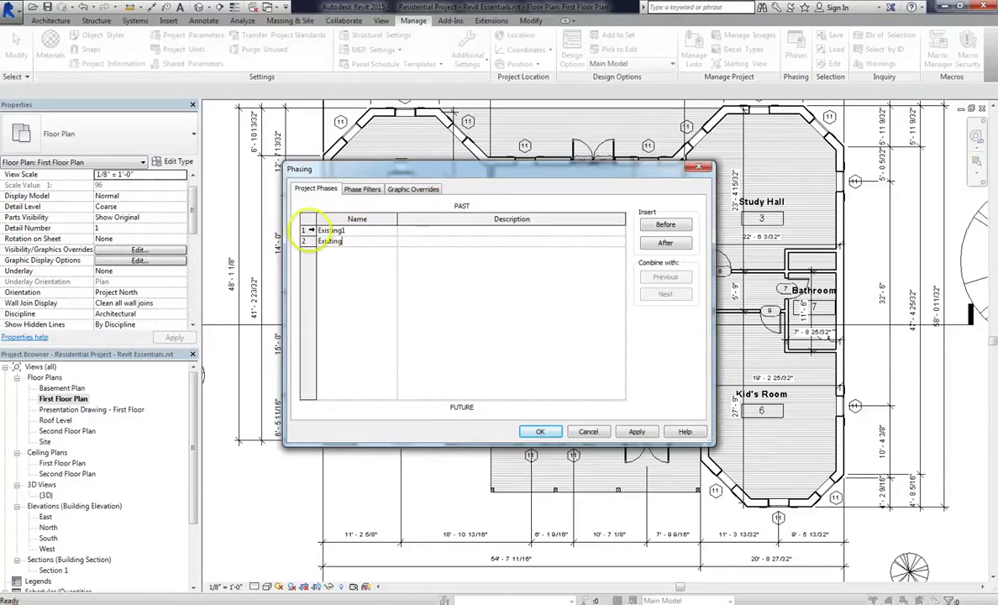
pyautogui.click(309, 242)
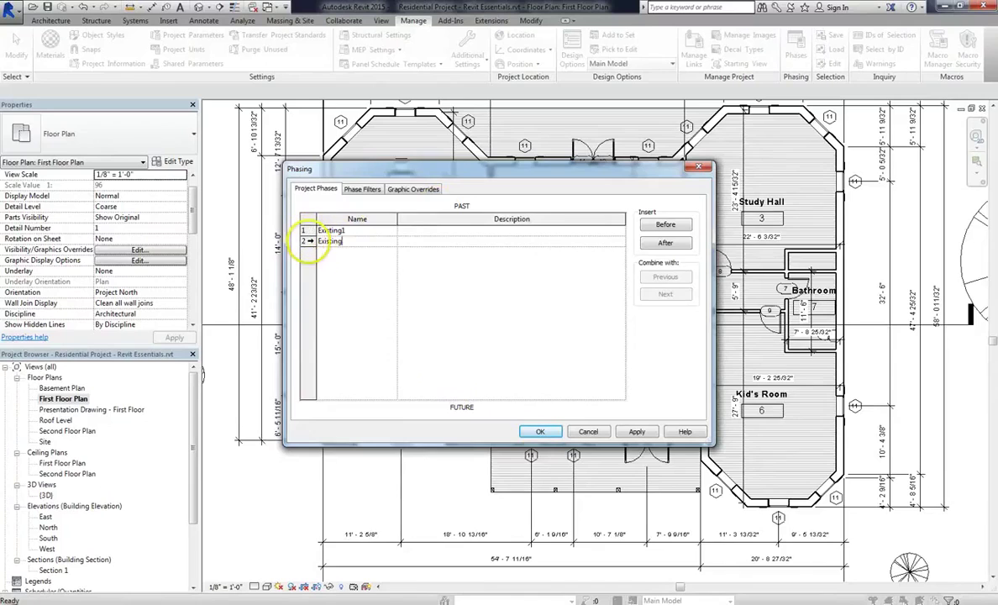
pyautogui.doubleClick(352, 243)
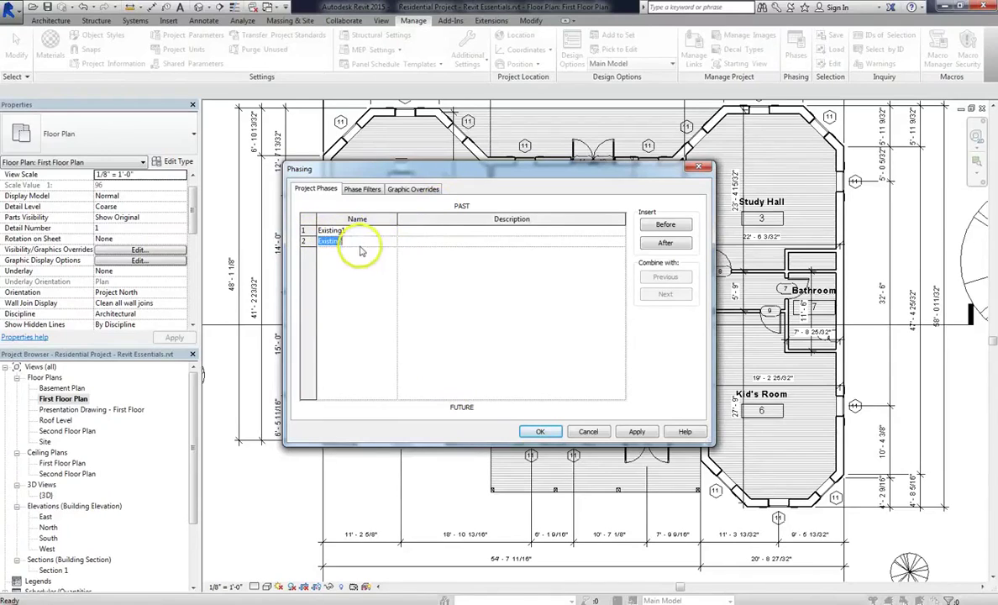
pyautogui.click(672, 243)
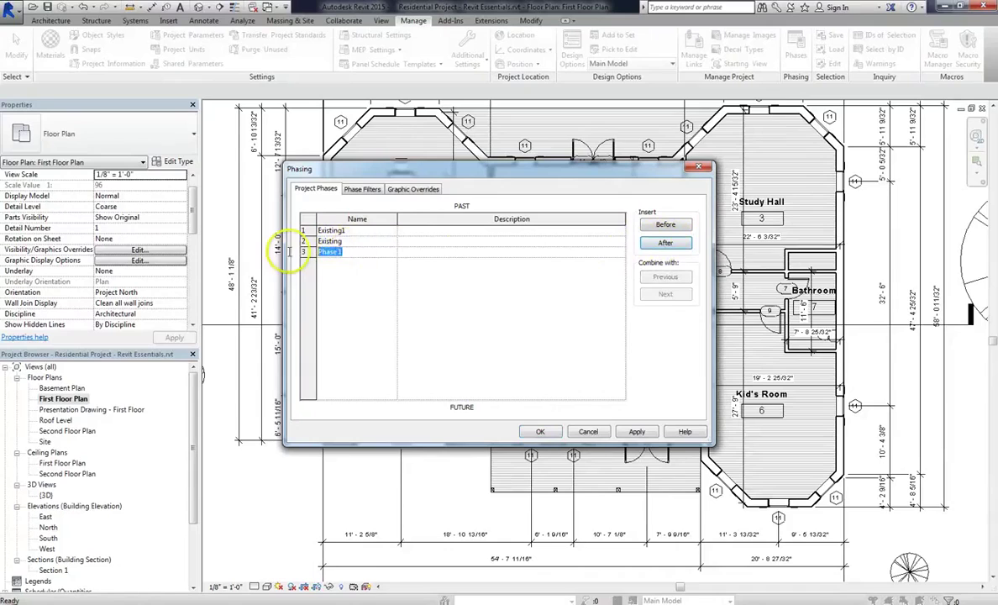
pyautogui.write('Addition')
pyautogui.doubleClick(364, 250)
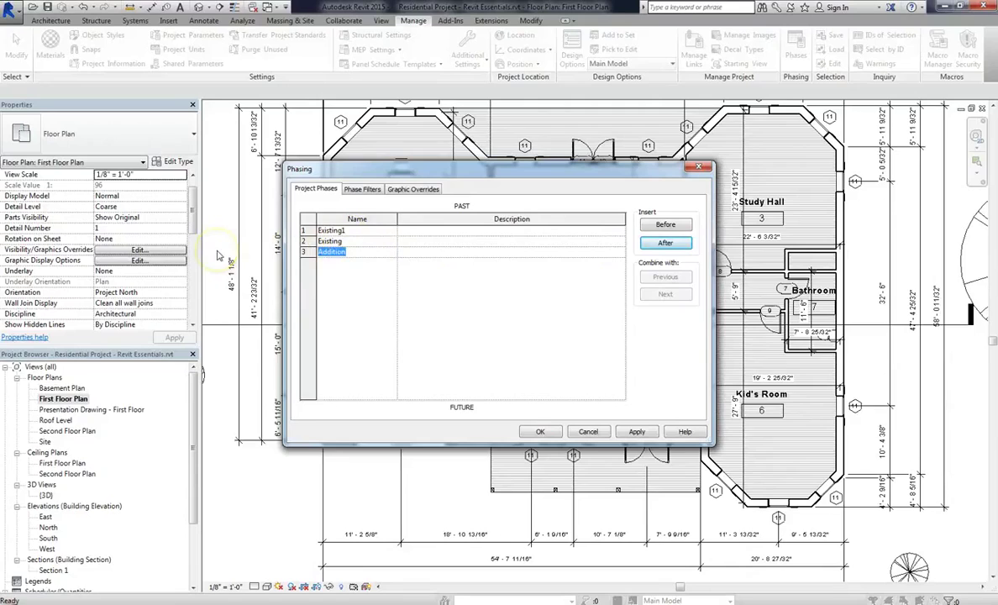
pyautogui.write('House')
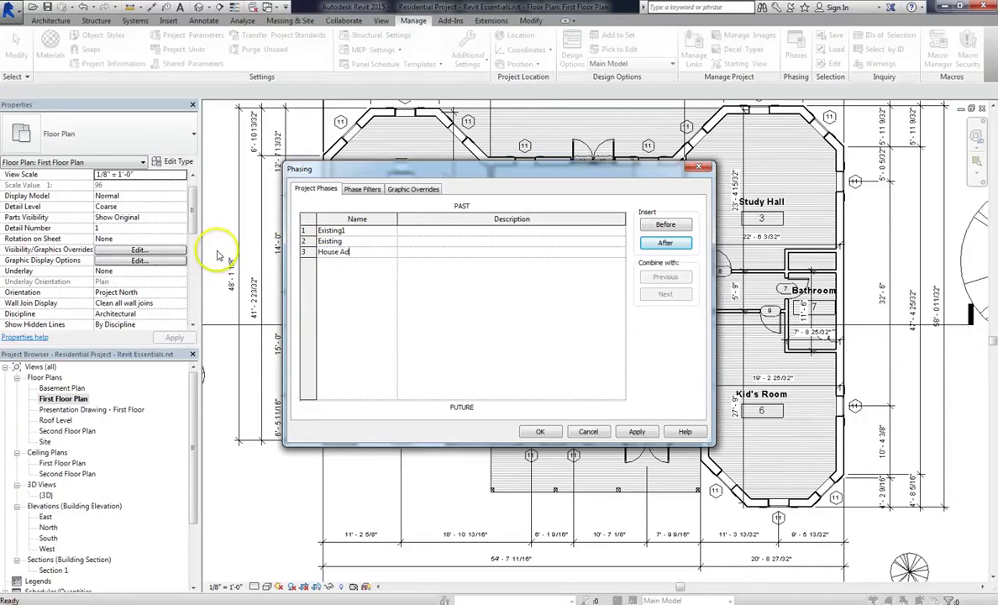
# Rename the Existing1 phase to Not Used.
pyautogui.click(359, 232)
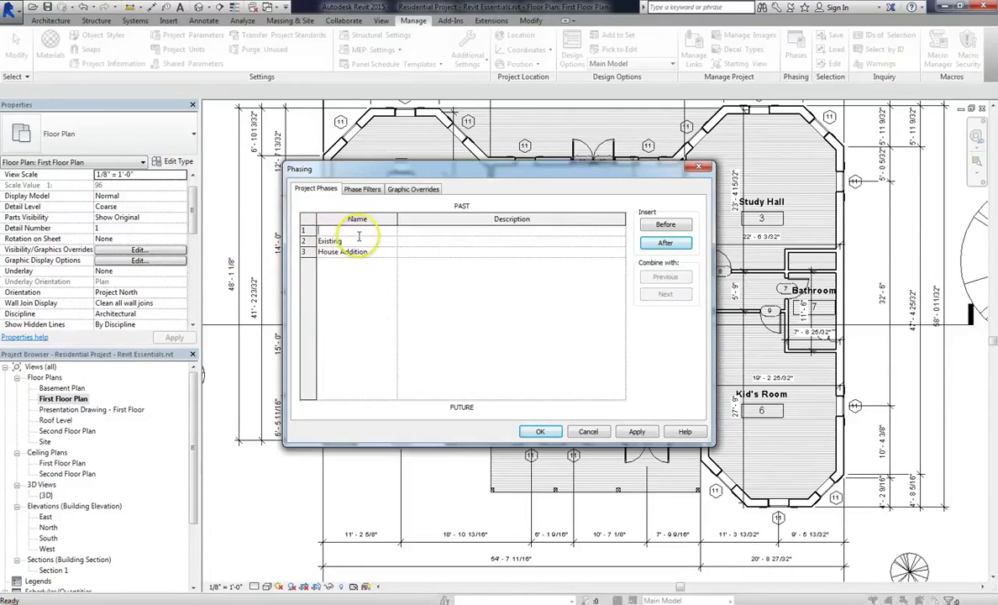
pyautogui.write('Not Used')
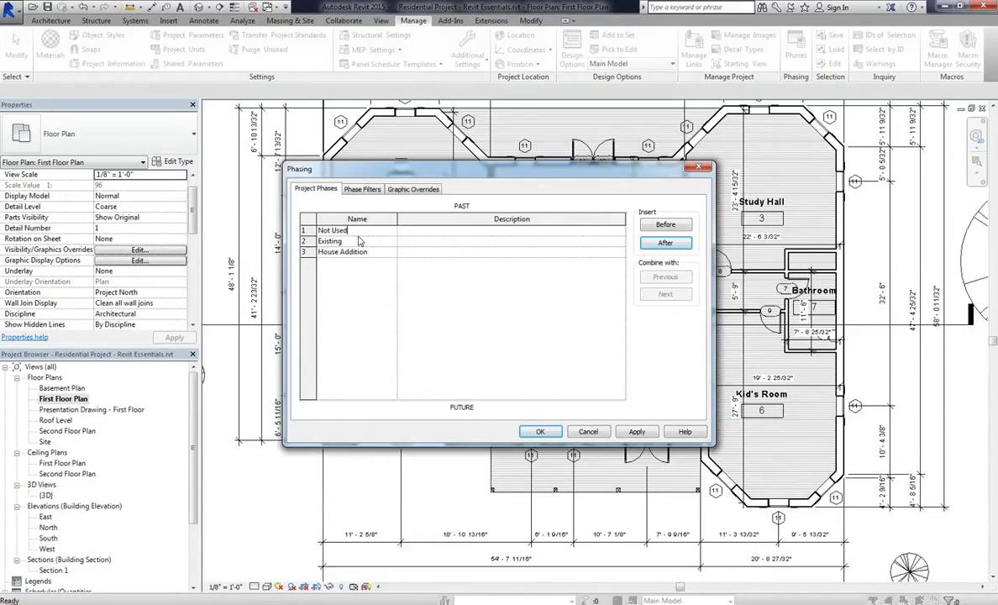
pyautogui.press('Return')
pyautogui.click(360, 243)
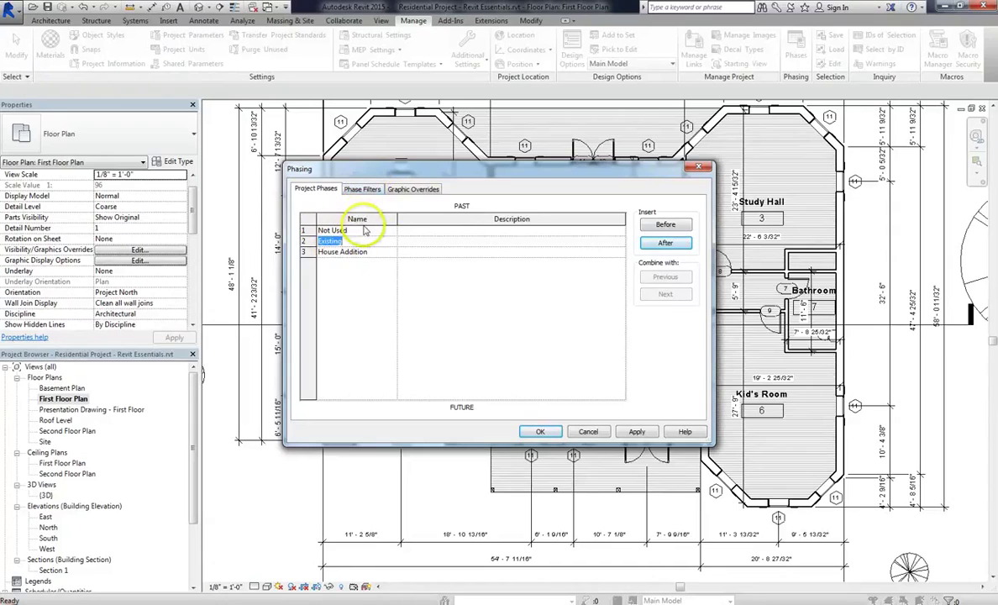
# Combine the Not Used phase with the phase that follows it and accept the phasing settings.
pyautogui.click(378, 251)
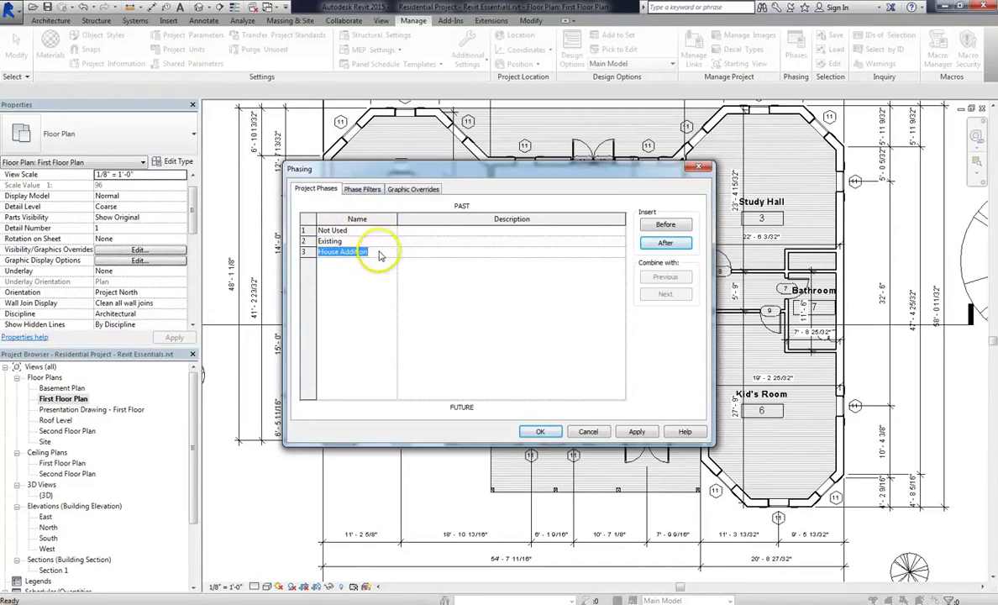
pyautogui.click(305, 251)
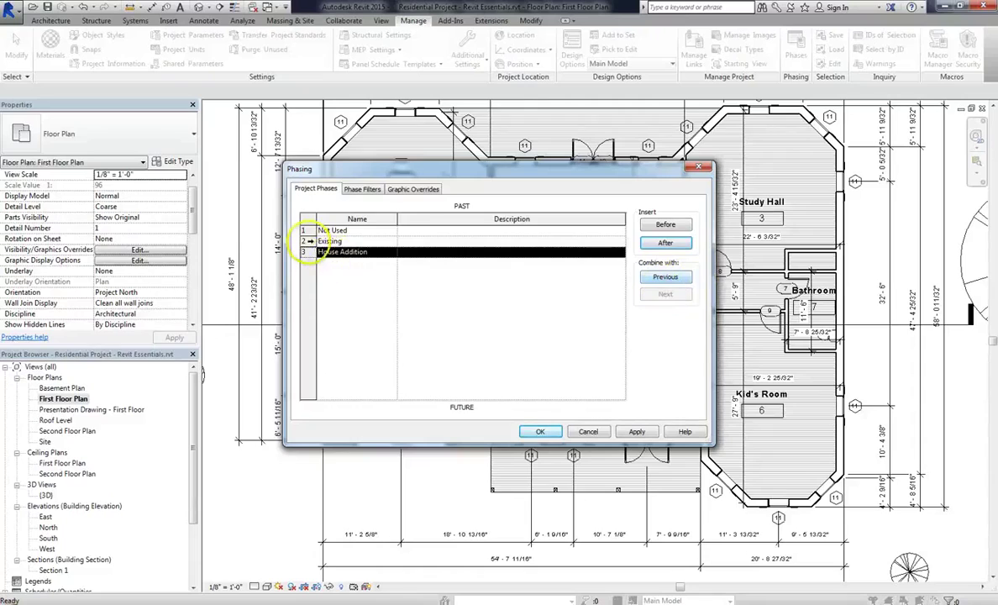
pyautogui.click(303, 241)
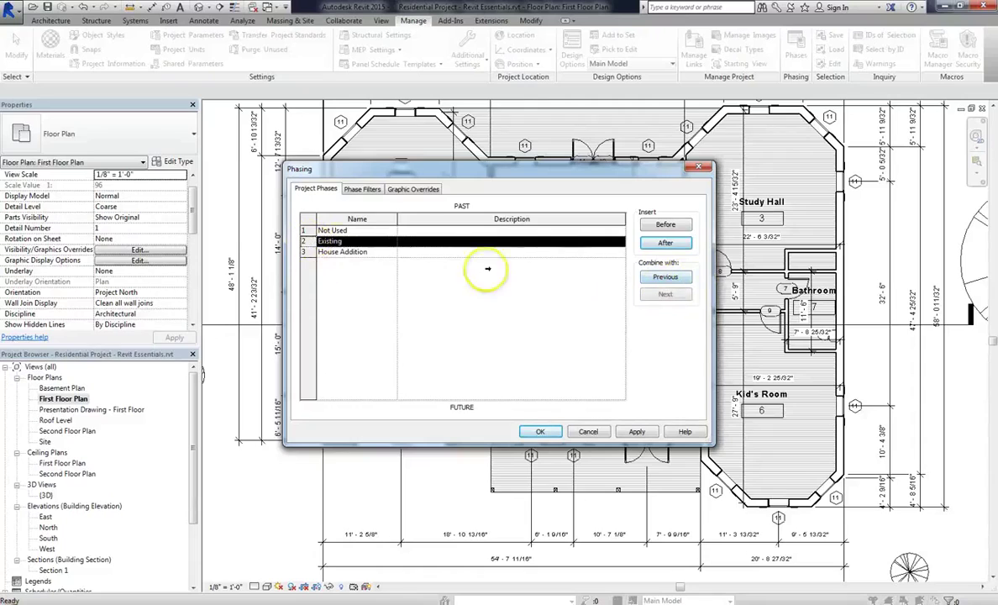
pyautogui.click(305, 230)
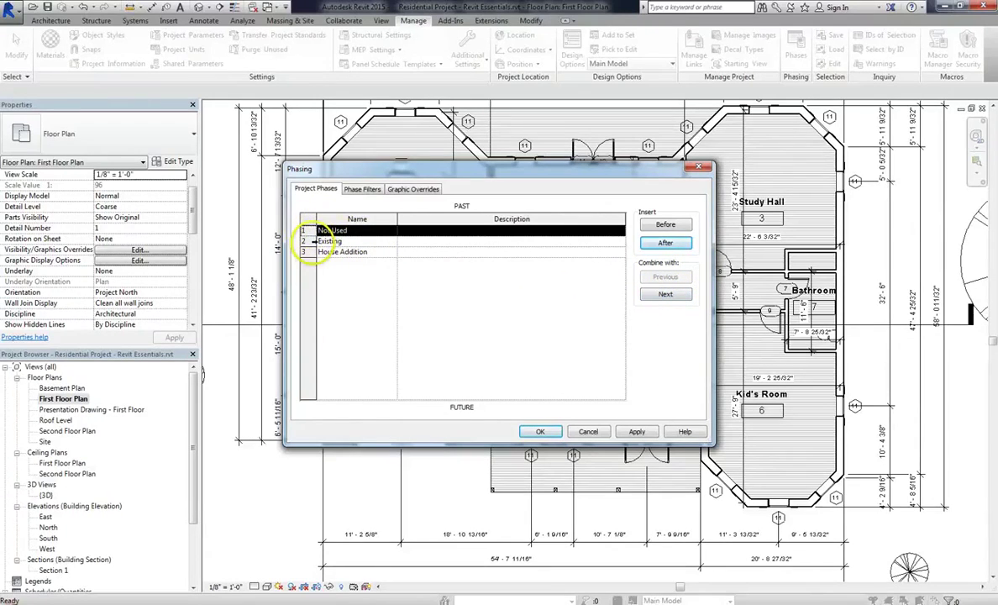
pyautogui.click(666, 294)
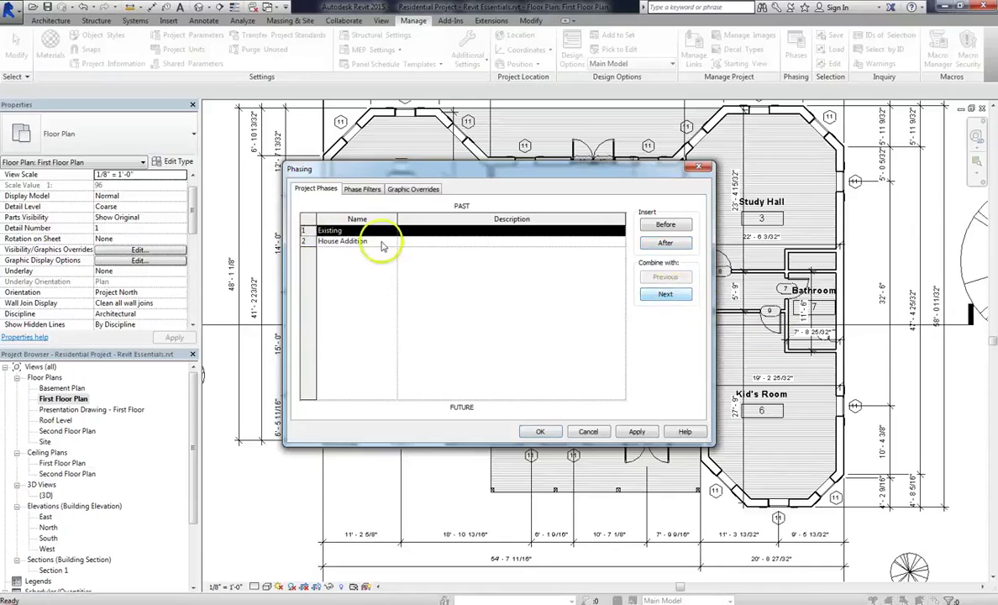
pyautogui.click(539, 431)
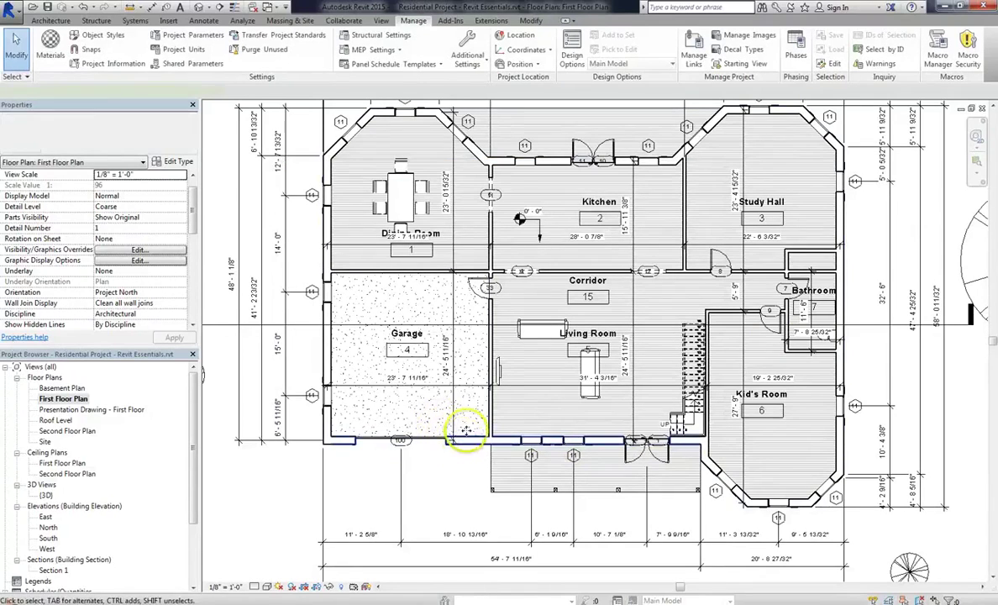
# Check the phasing properties of the exterior wall along the front of the garage and living room.
pyautogui.click(465, 431)
pyautogui.moveTo(196, 250); pyautogui.dragTo(195, 284)
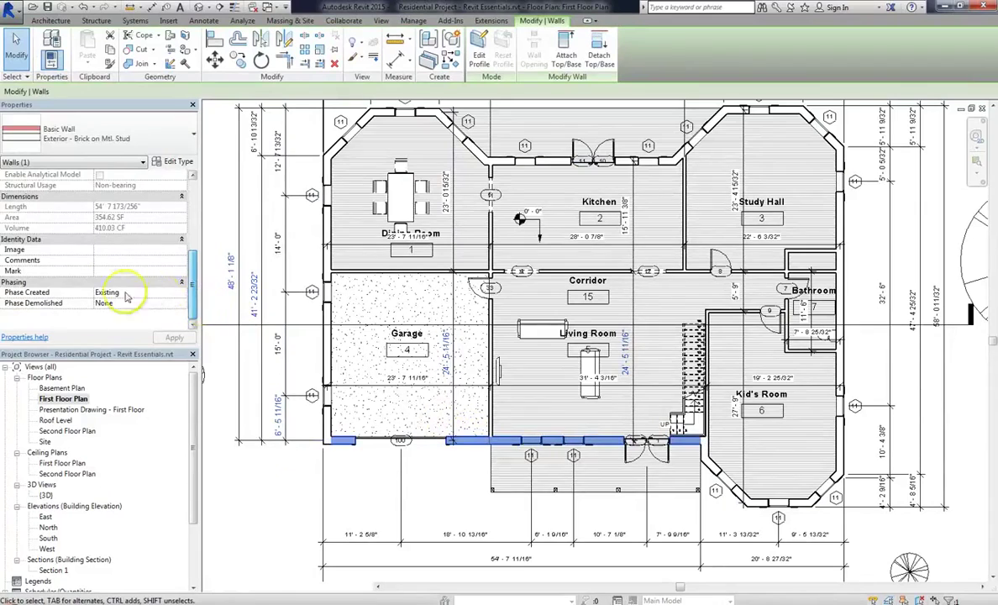
pyautogui.click(438, 471)
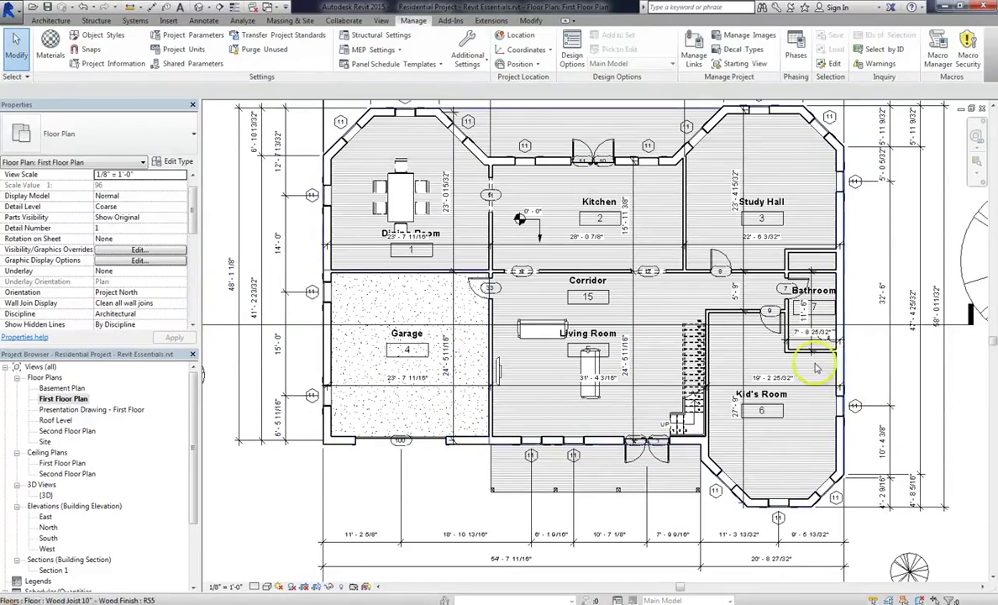
pyautogui.scroll(-2, 802, 417)
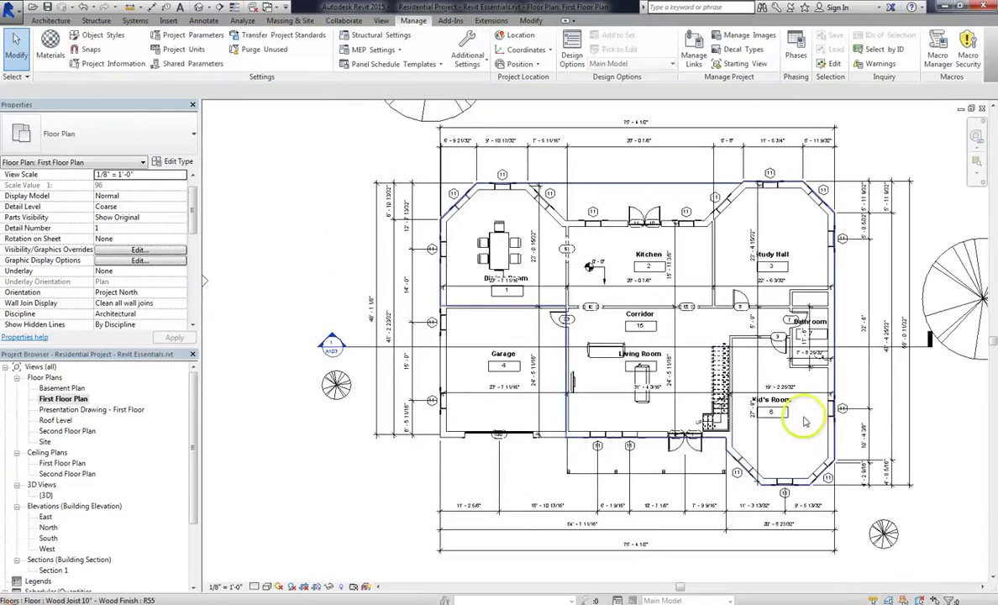
pyautogui.scroll(3, 420, 420)
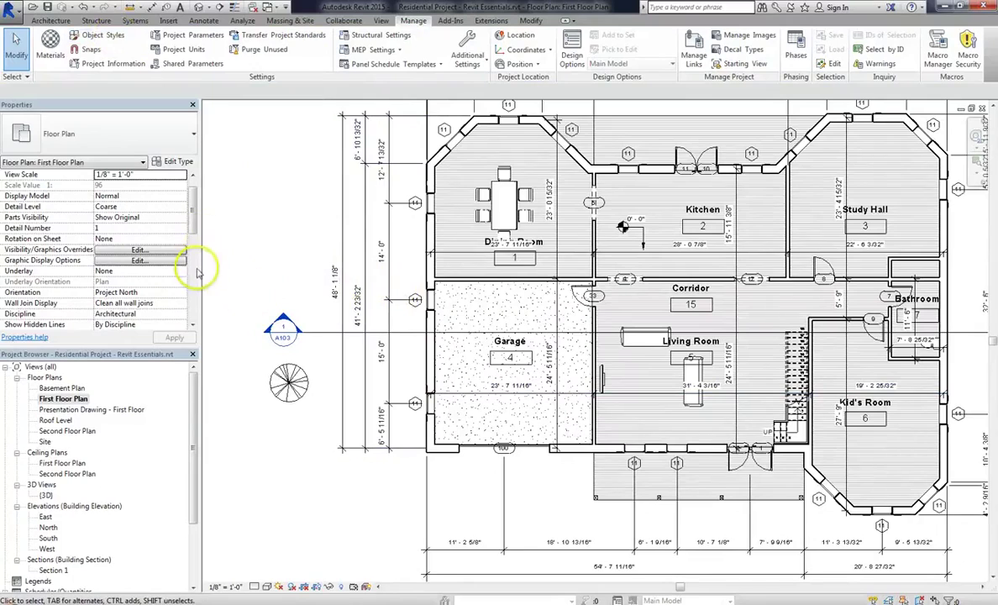
# Rename the First Floor Plan view to First Floor Plan - Existing, renaming the corresponding level and views as well.
pyautogui.rightClick(83, 401)
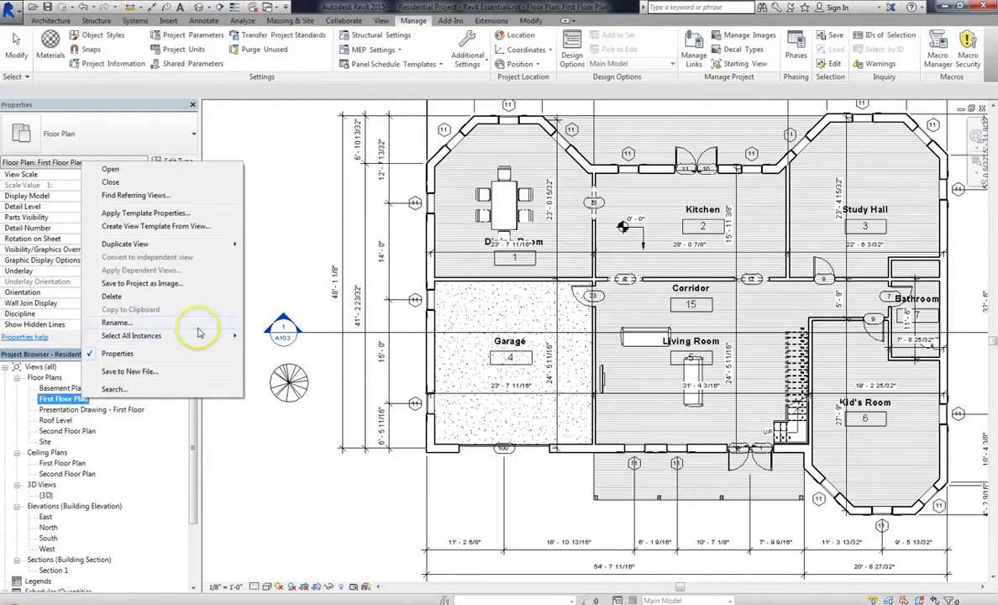
pyautogui.click(198, 323)
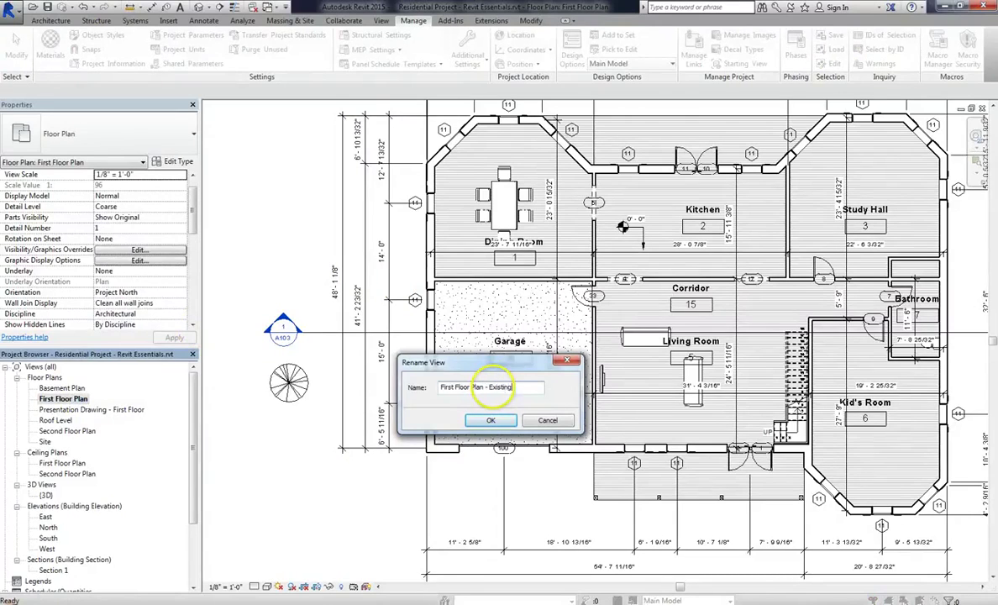
pyautogui.press('Return')
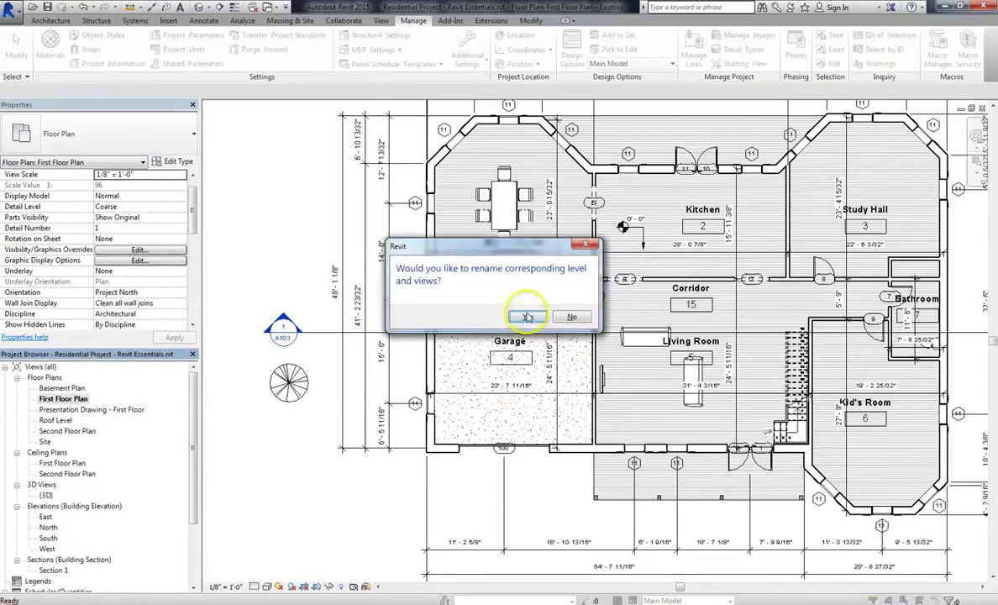
pyautogui.click(527, 316)
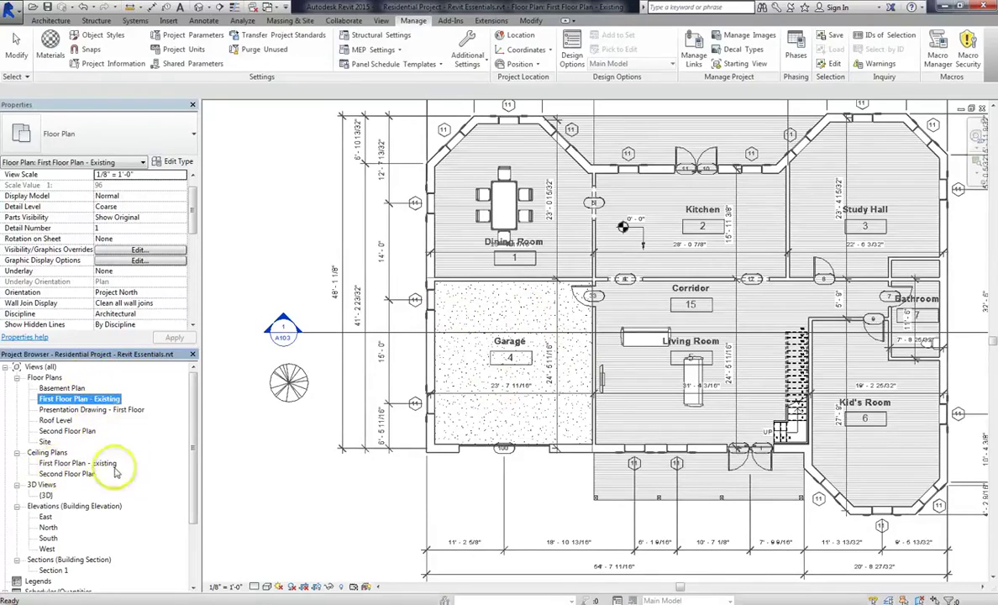
# Duplicate the First Floor Plan - Existing floor plan with detailing and name the copy First Floor Plan - New Addition.
pyautogui.rightClick(115, 402)
pyautogui.moveTo(212, 250)
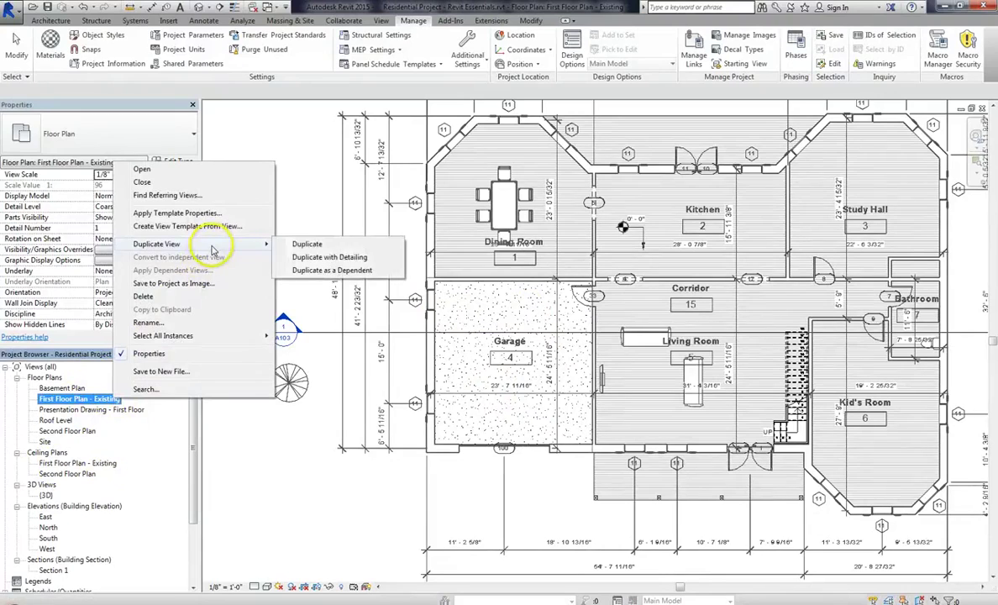
pyautogui.click(347, 257)
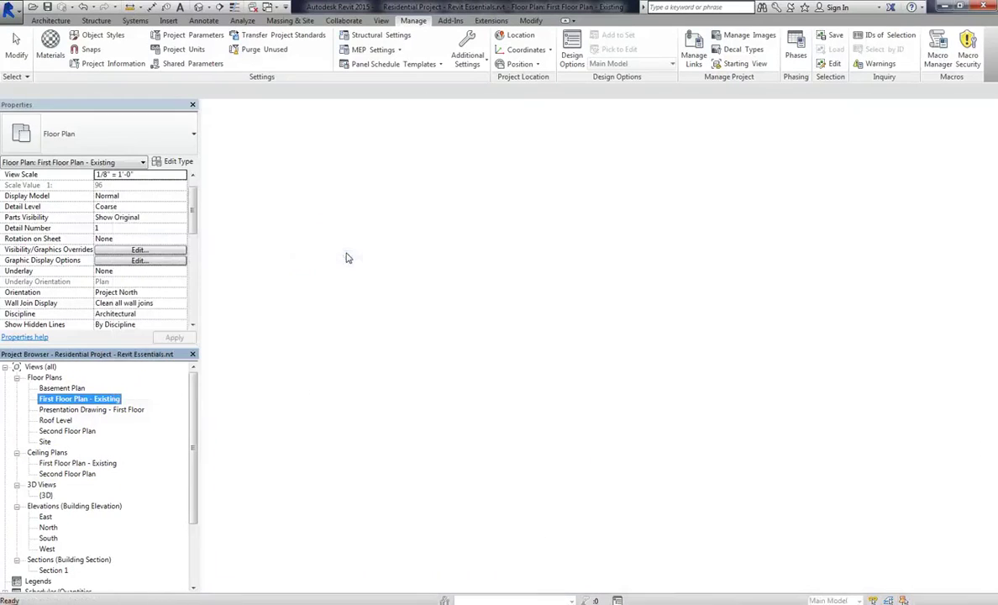
pyautogui.rightClick(118, 409)
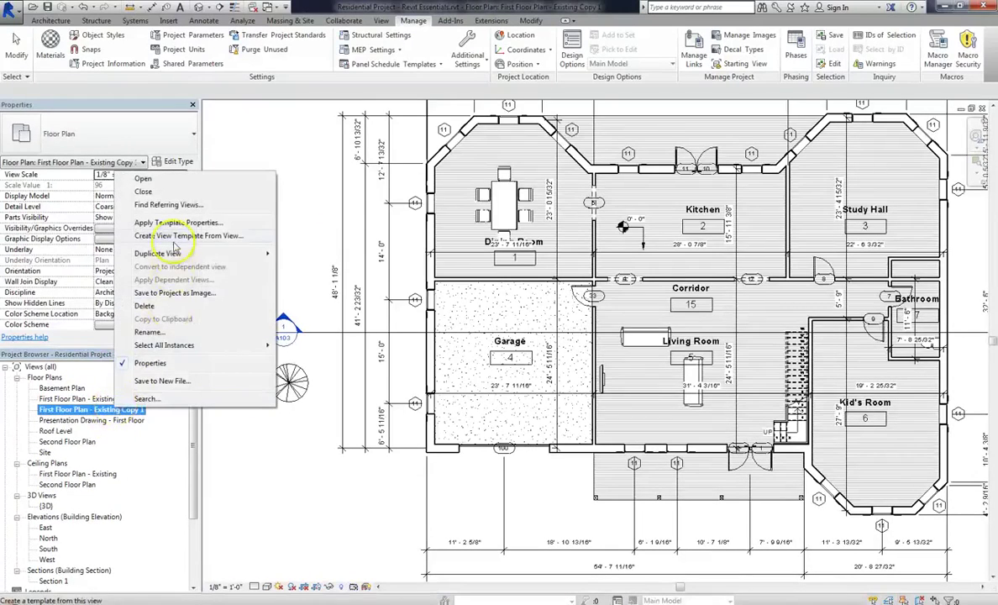
pyautogui.click(162, 334)
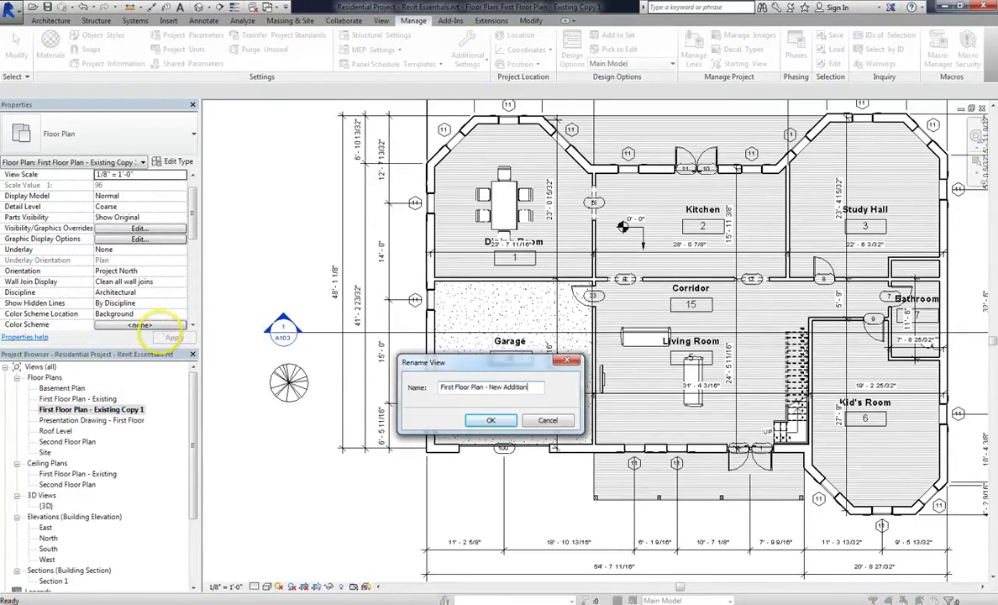
pyautogui.click(492, 420)
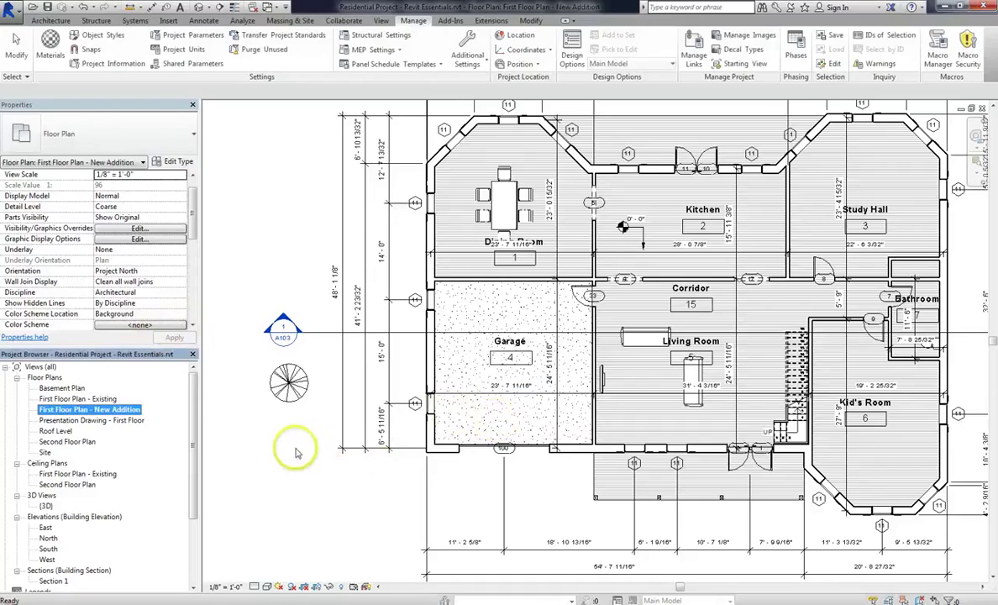
# Set the phase of the First Floor Plan - New Addition view to House Addition.
pyautogui.doubleClick(107, 399)
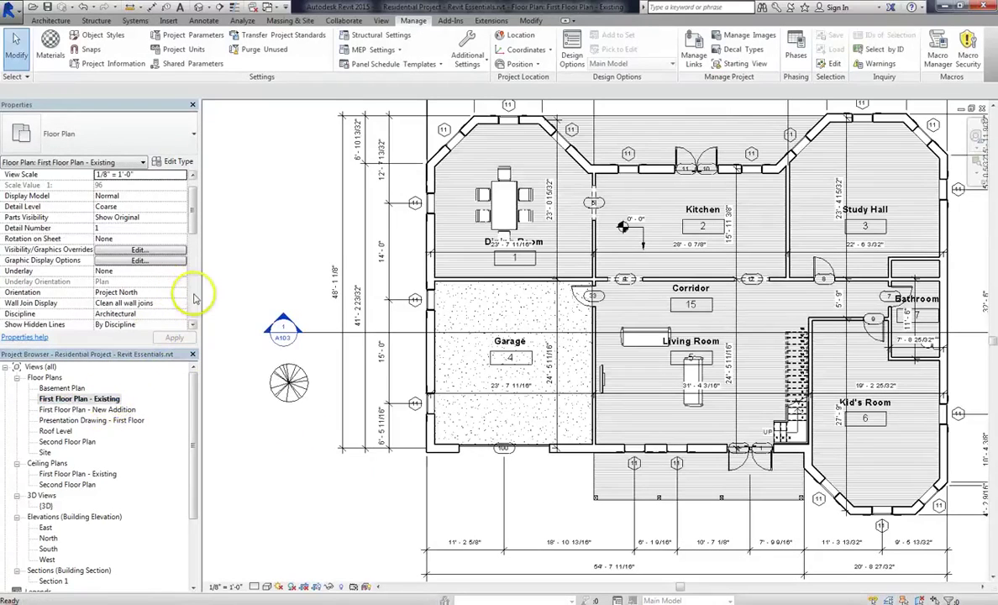
pyautogui.doubleClick(126, 409)
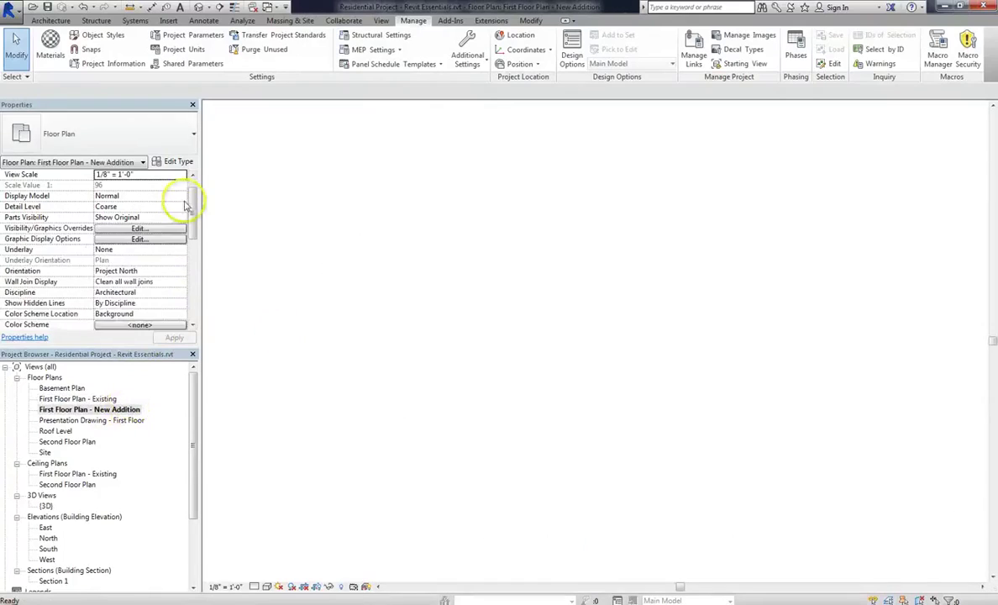
pyautogui.moveTo(193, 216); pyautogui.dragTo(196, 319)
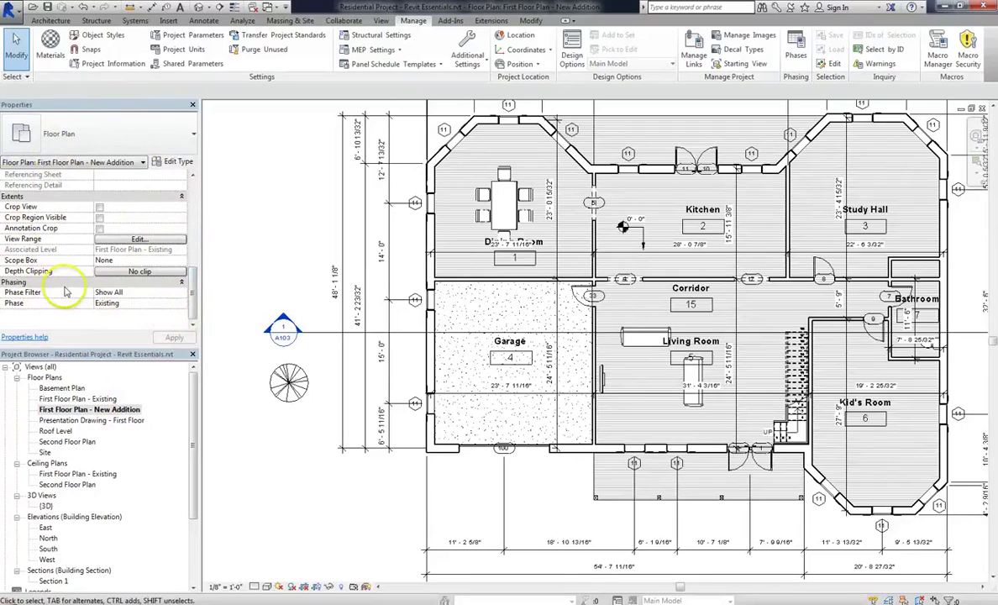
pyautogui.click(182, 304)
pyautogui.click(181, 304)
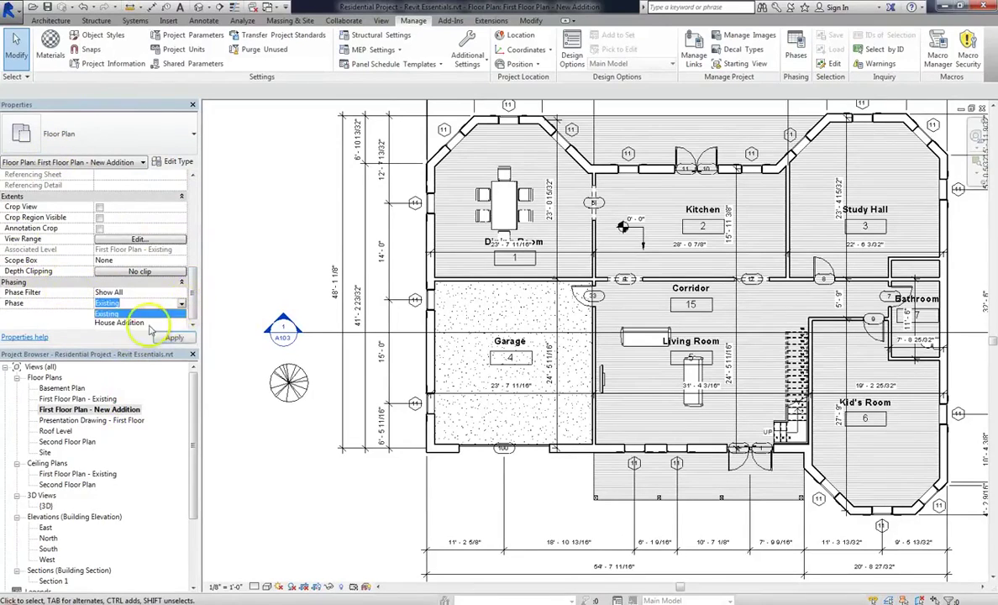
pyautogui.click(149, 325)
pyautogui.click(175, 337)
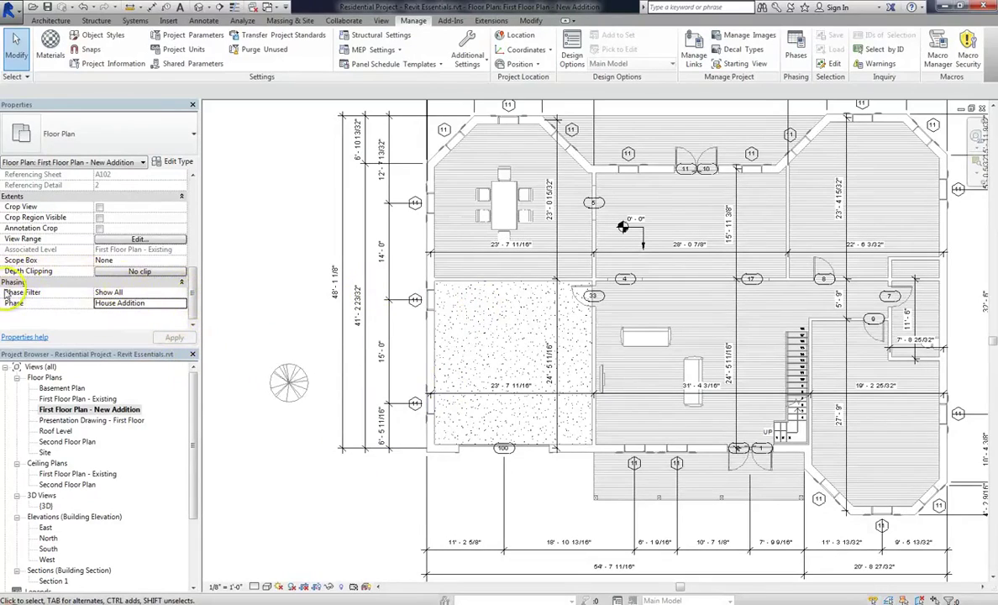
pyautogui.doubleClick(93, 398)
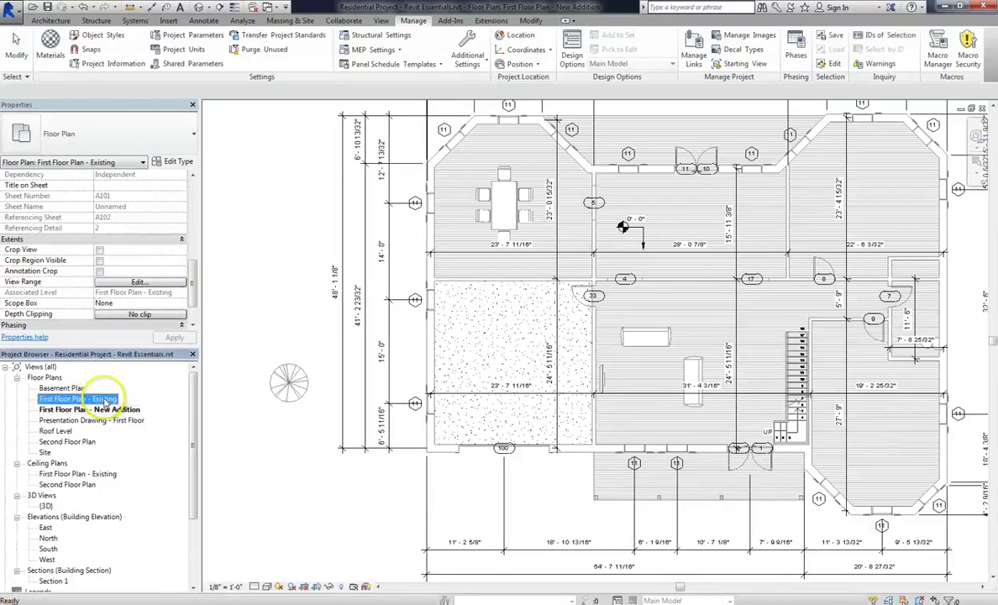
pyautogui.doubleClick(105, 409)
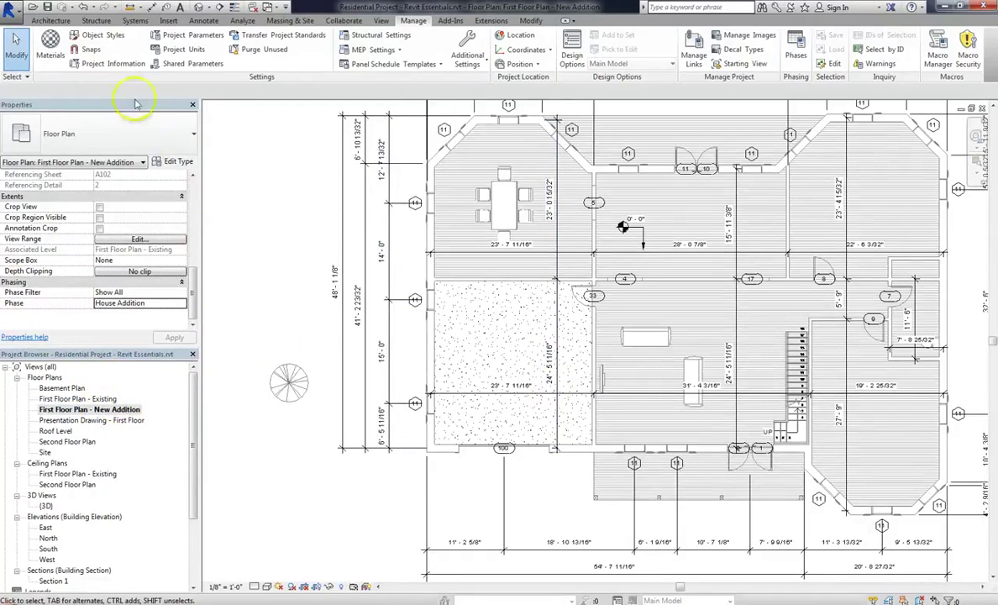
pyautogui.click(49, 23)
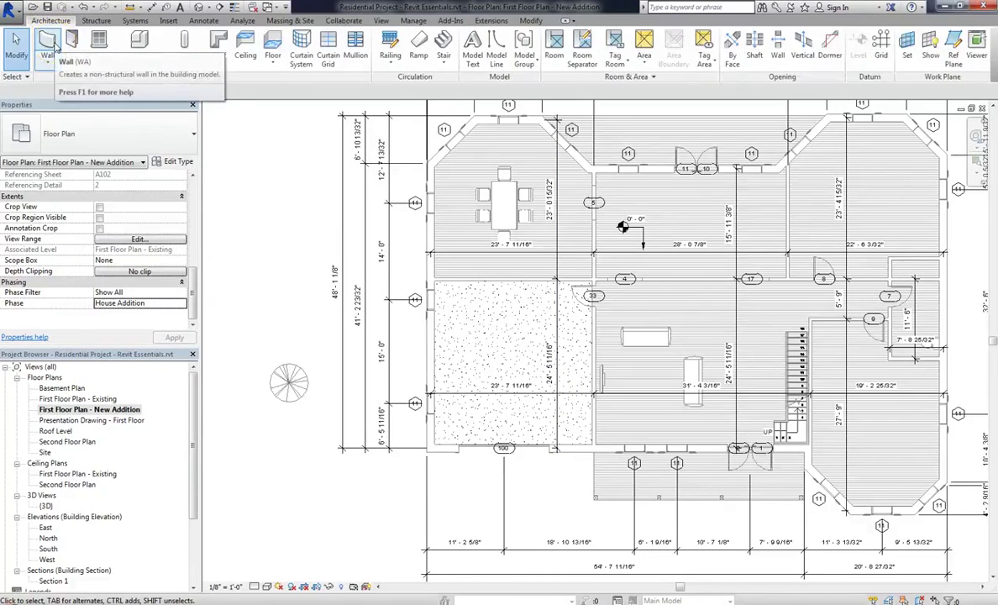
pyautogui.click(53, 46)
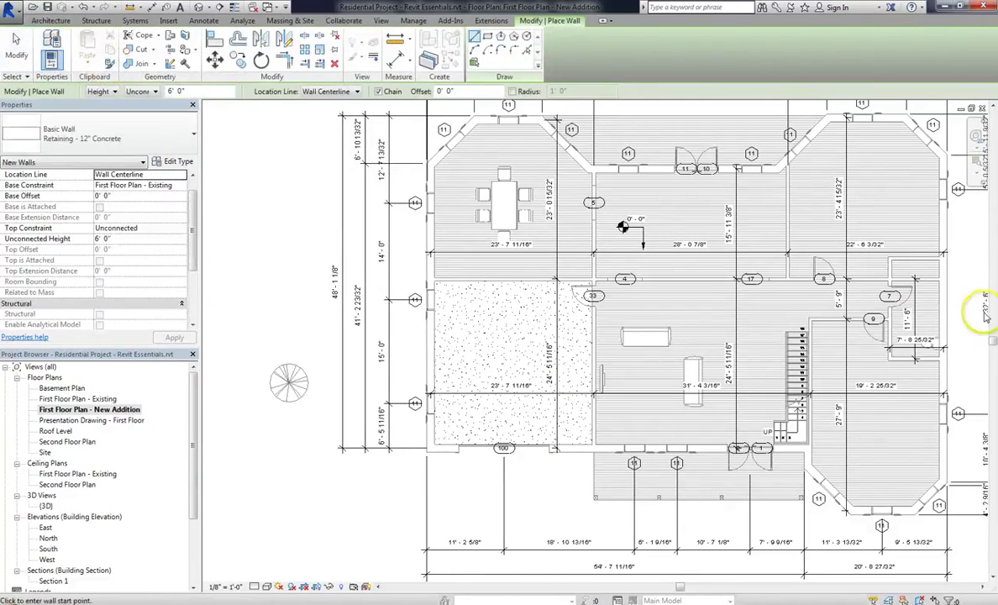
pyautogui.moveTo(948, 321); pyautogui.dragTo(619, 337, button='middle')
pyautogui.scroll(2, 766, 283)
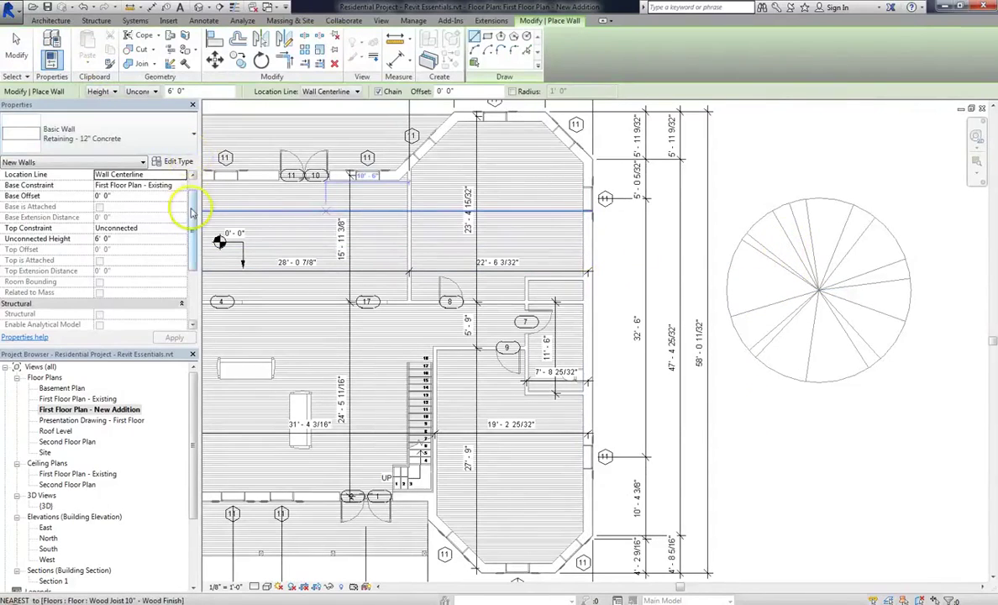
pyautogui.scroll(-3, 179, 272)
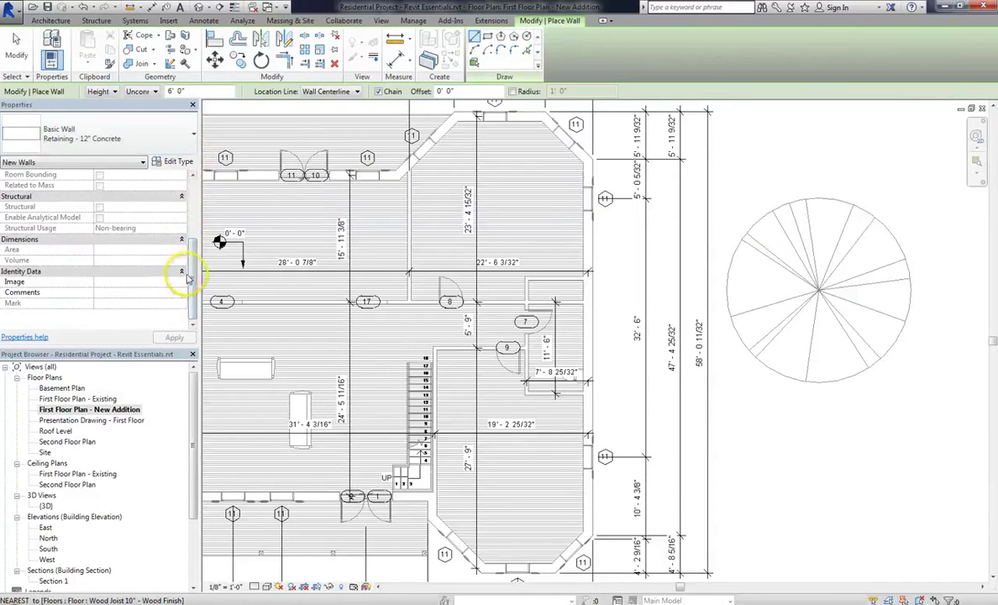
pyautogui.moveTo(189, 280); pyautogui.dragTo(208, 205)
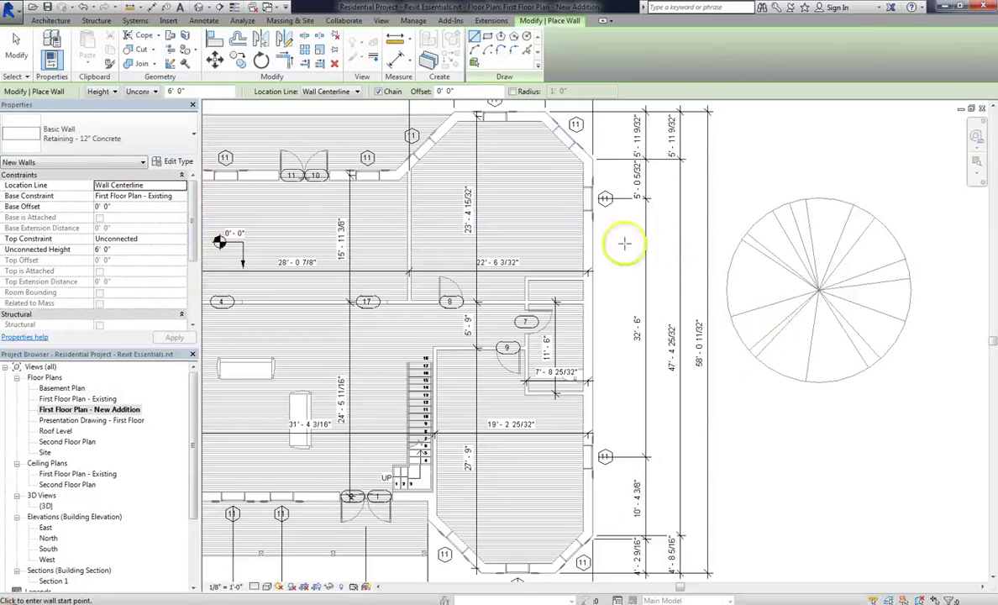
pyautogui.click(130, 410)
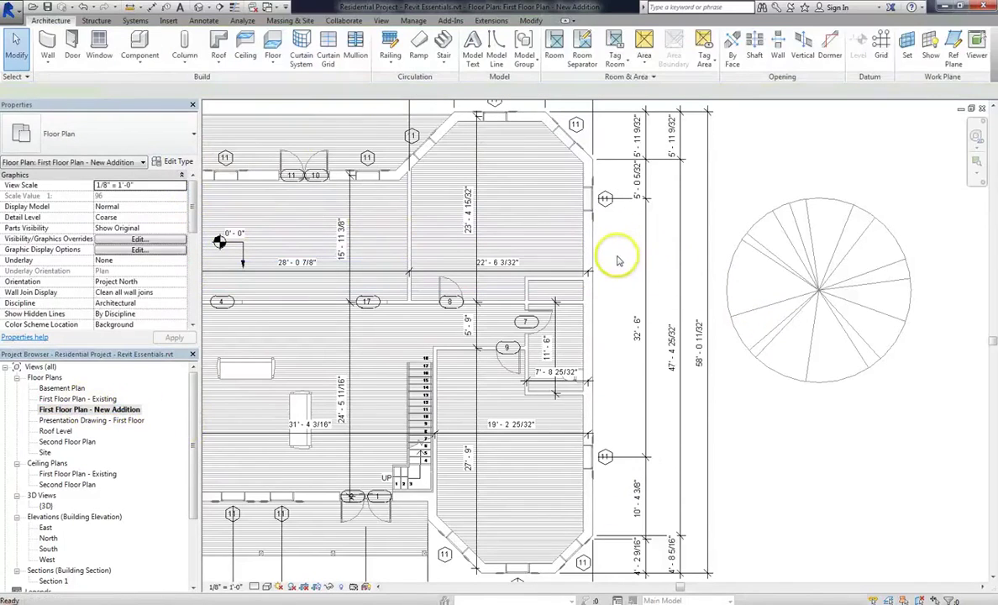
# Draw three Interior - 6 1/8" Partition (2-hr) walls off the house's exterior wall, enclosing an addition about 14'-6" by 24', topped at the second floor level.
pyautogui.click(48, 47)
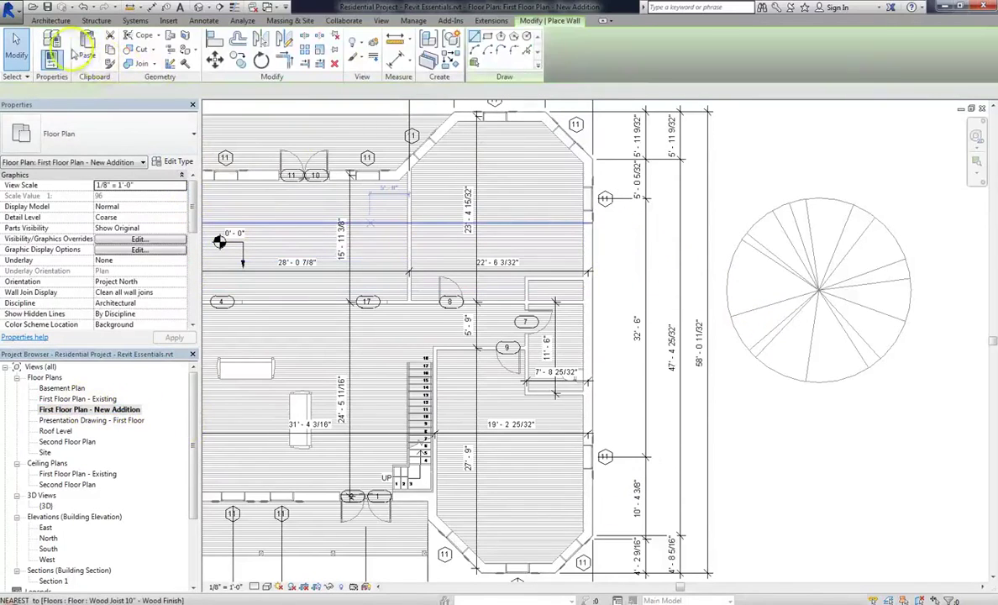
pyautogui.click(129, 137)
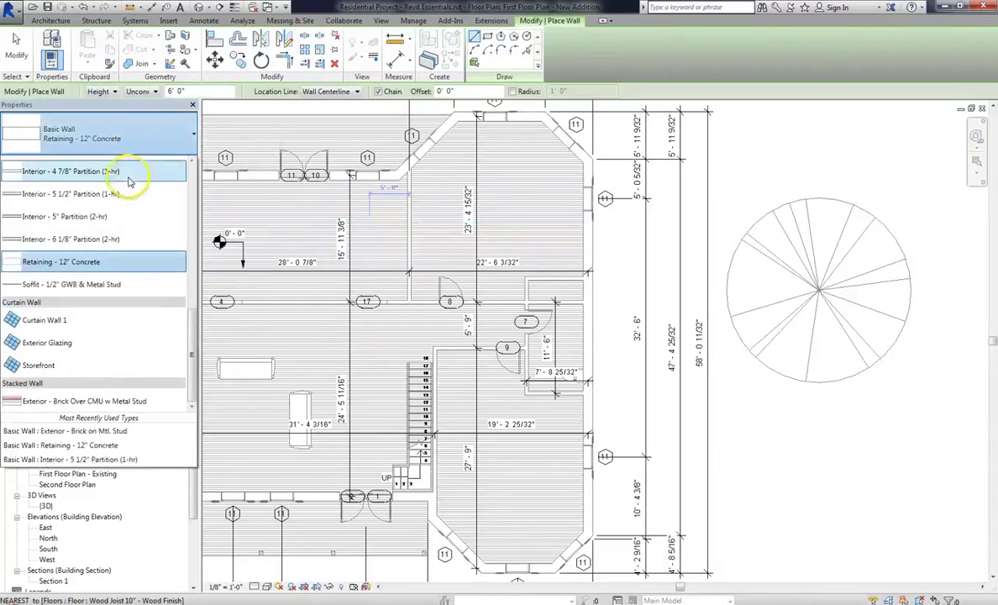
pyautogui.click(112, 243)
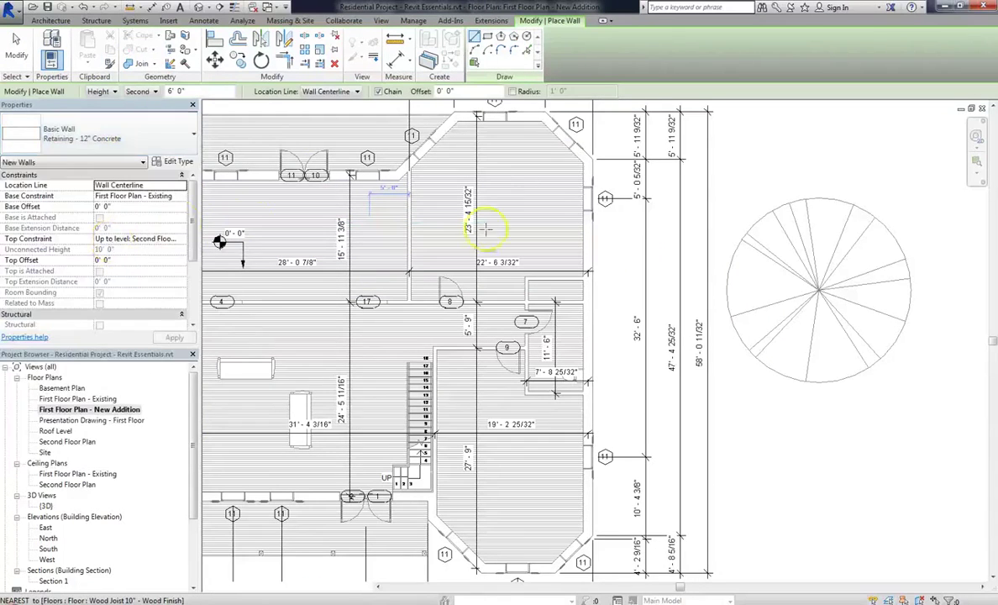
pyautogui.click(593, 240)
pyautogui.click(704, 237)
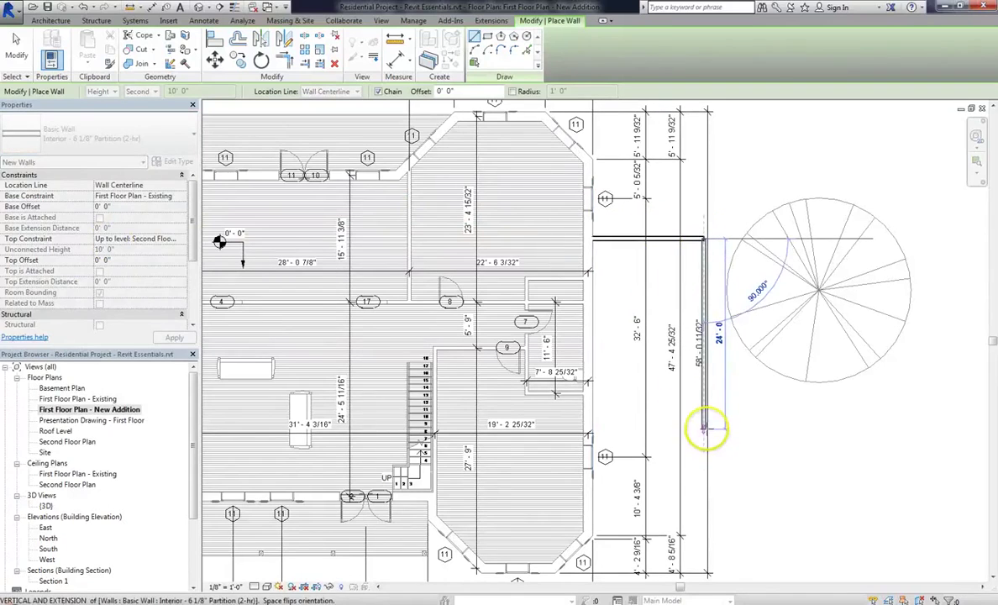
pyautogui.click(704, 429)
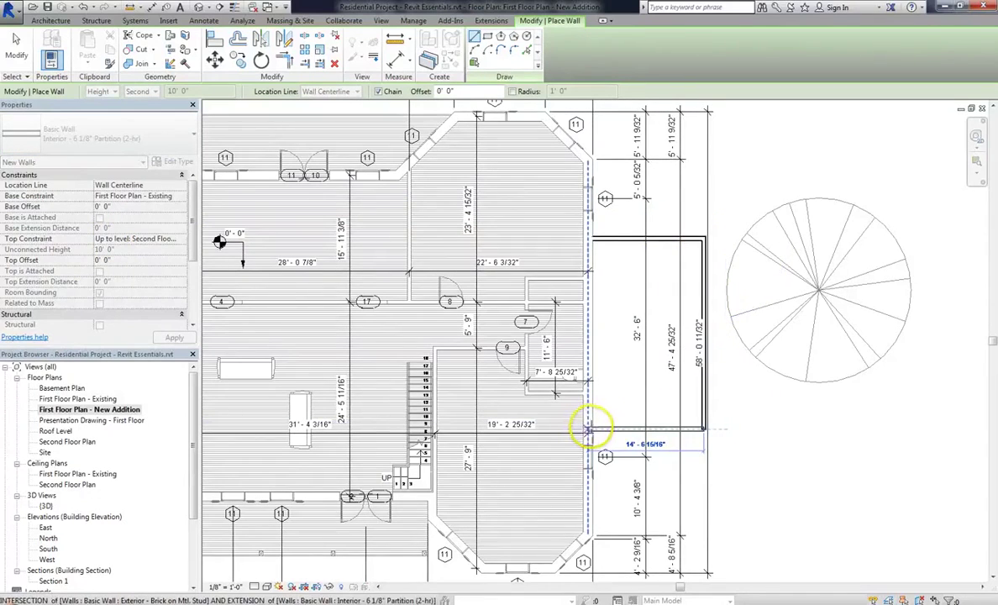
pyautogui.click(590, 431)
pyautogui.press('Escape')
pyautogui.press('Escape')
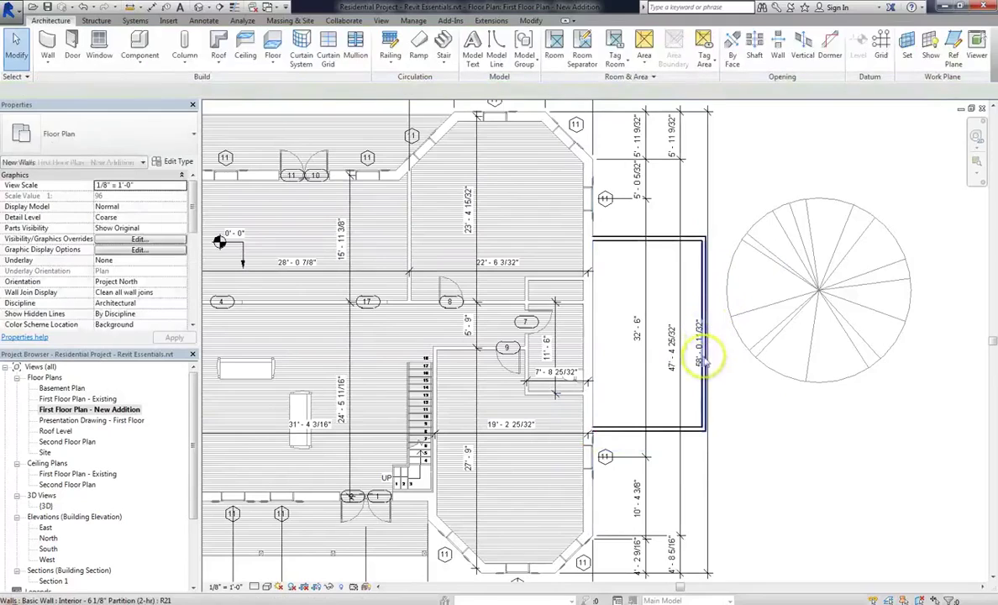
# Move the overall exterior dimension line outward, clear of the addition's outer wall.
pyautogui.click(711, 408)
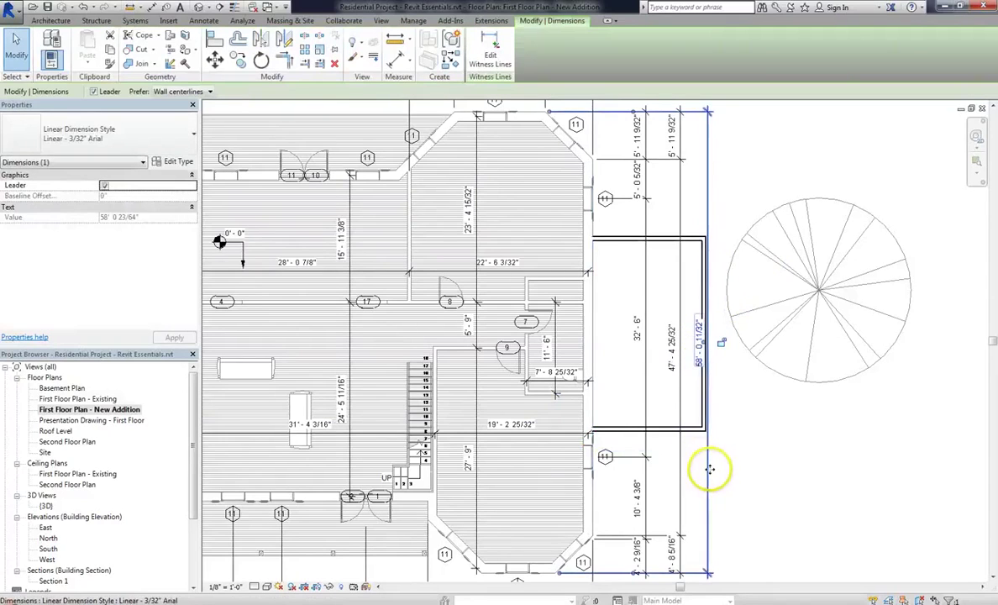
pyautogui.moveTo(708, 468); pyautogui.dragTo(727, 473)
pyautogui.click(835, 486)
# Place an aligned dimension above the addition from the house's exterior wall face to the outer face of the addition's far wall.
pyautogui.scroll(4, 704, 234)
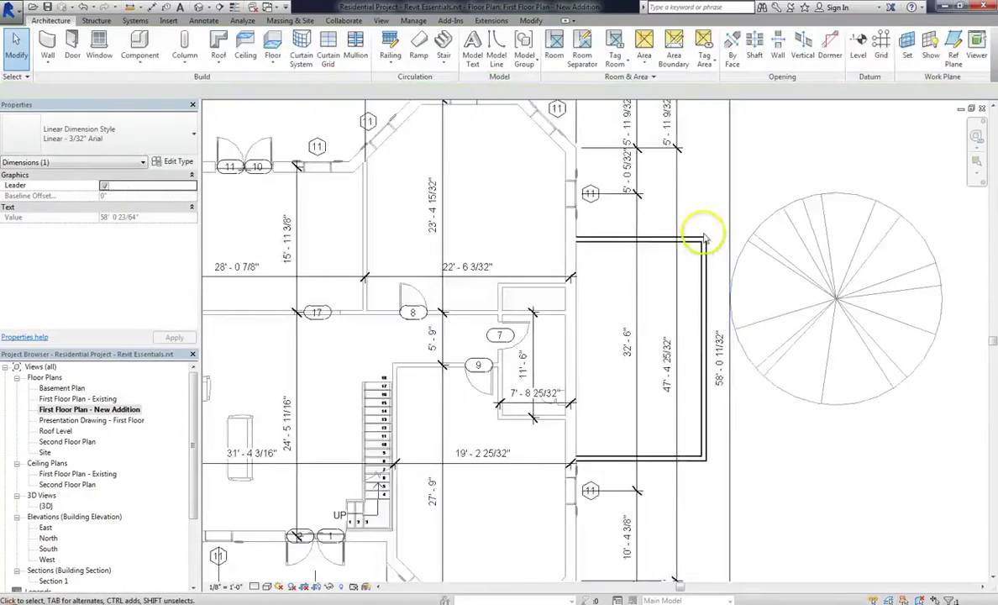
pyautogui.press('d')
pyautogui.press('i')
pyautogui.click(540, 269)
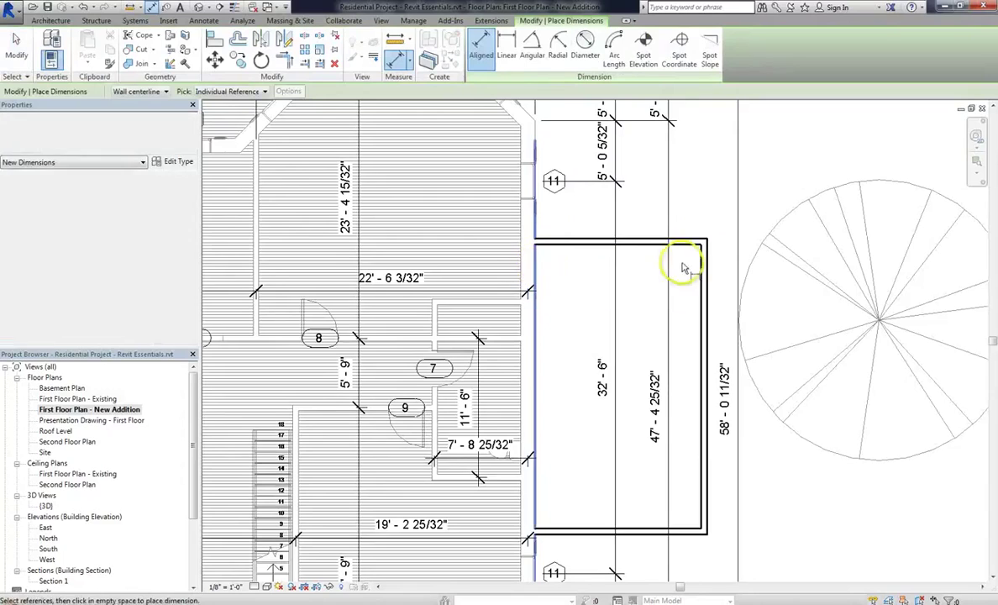
pyautogui.click(708, 278)
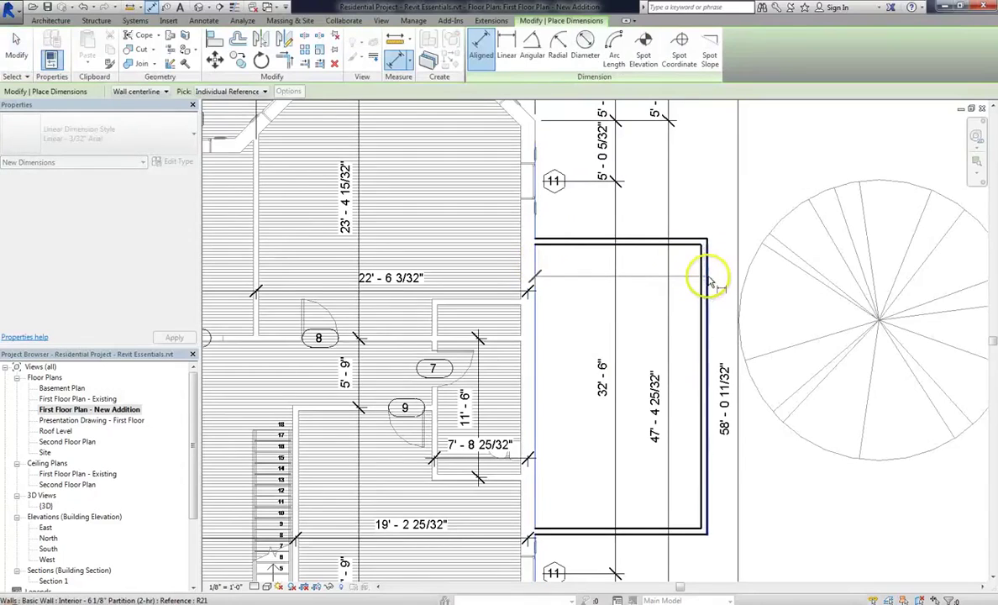
pyautogui.click(718, 215)
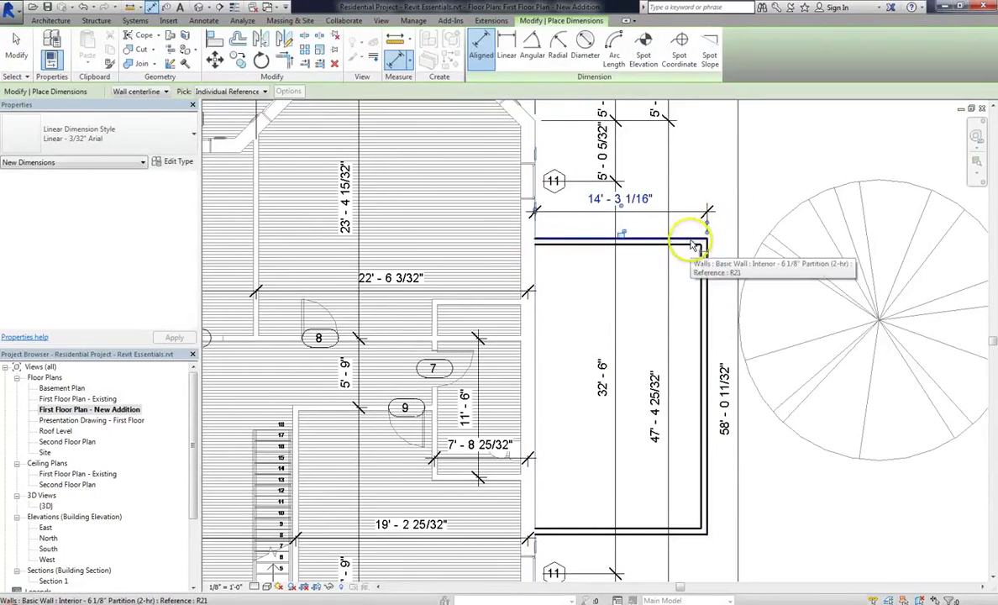
# Place an aligned dimension beside the addition between the outer faces of its two parallel side walls.
pyautogui.click(678, 534)
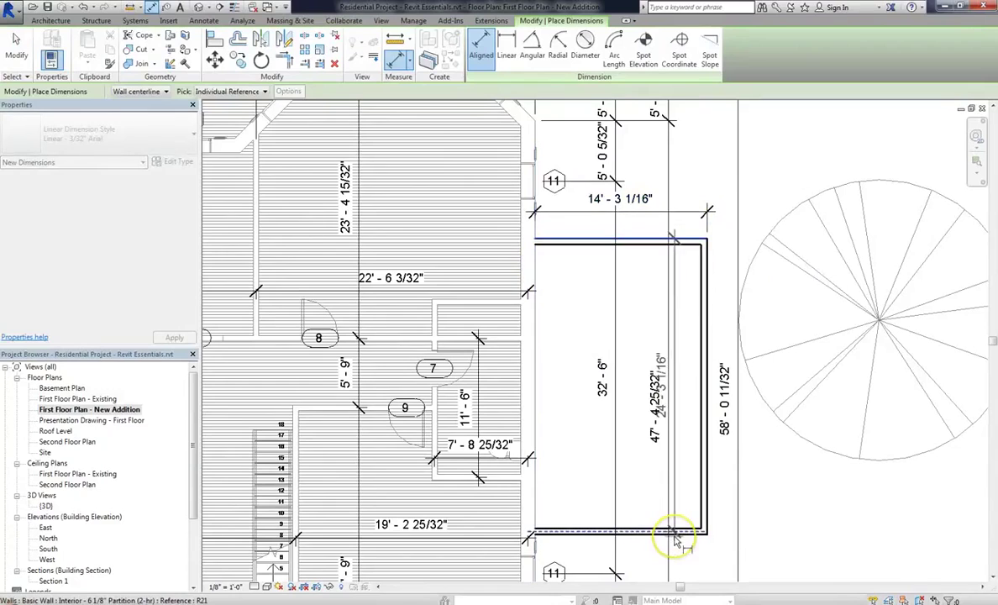
pyautogui.click(724, 525)
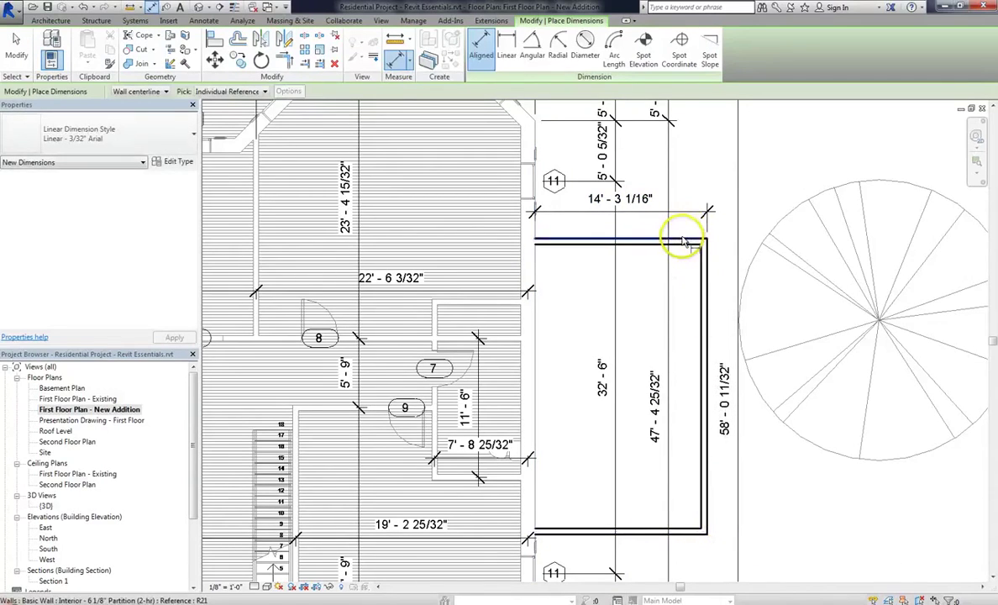
pyautogui.click(684, 242)
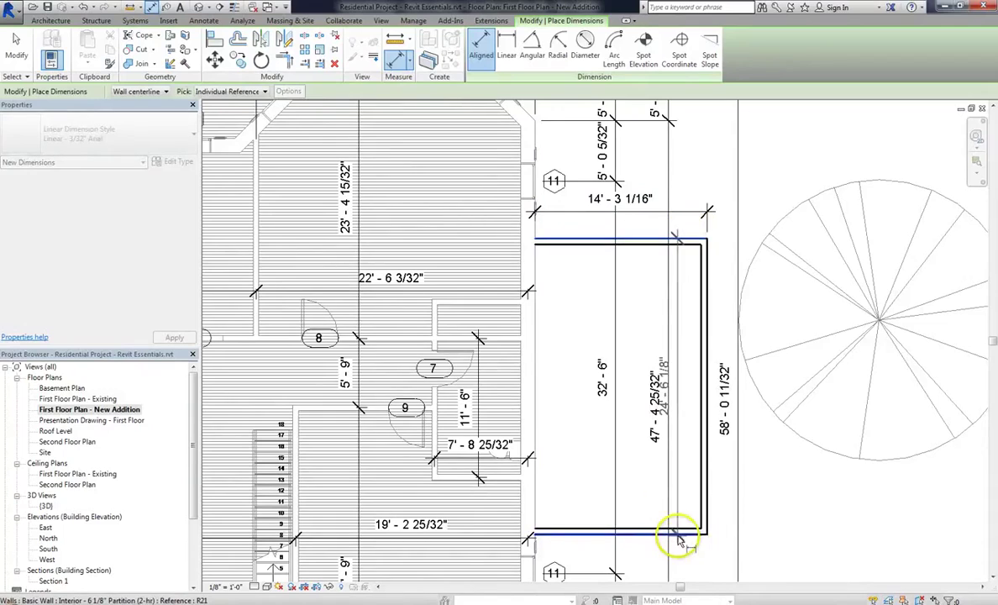
pyautogui.click(680, 531)
pyautogui.click(785, 527)
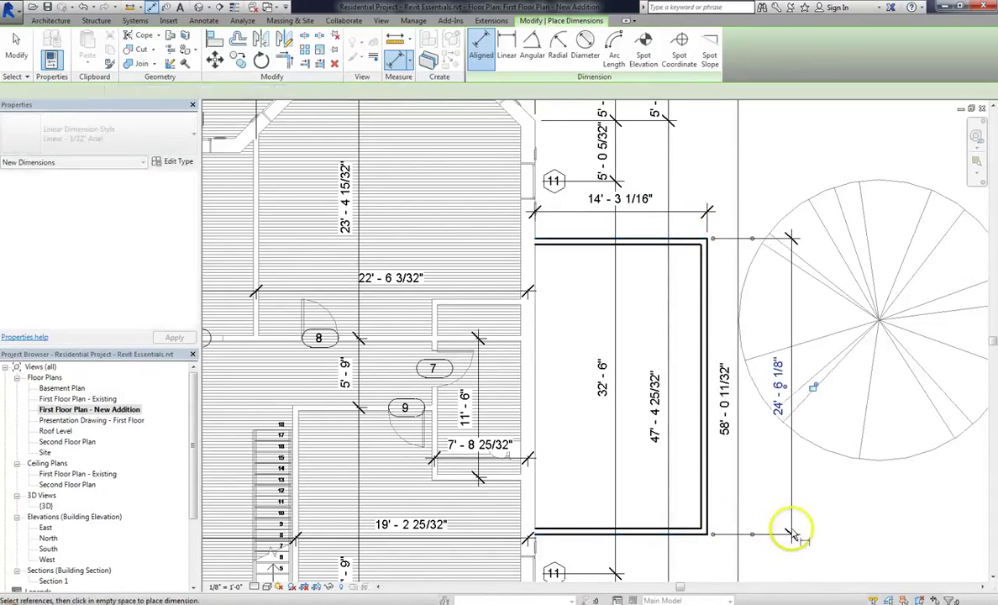
pyautogui.press('Escape')
# Set the addition's outer dimension between its two side walls to 24'-0" by moving the lower wall.
pyautogui.click(684, 530)
pyautogui.click(779, 383)
pyautogui.write('24')
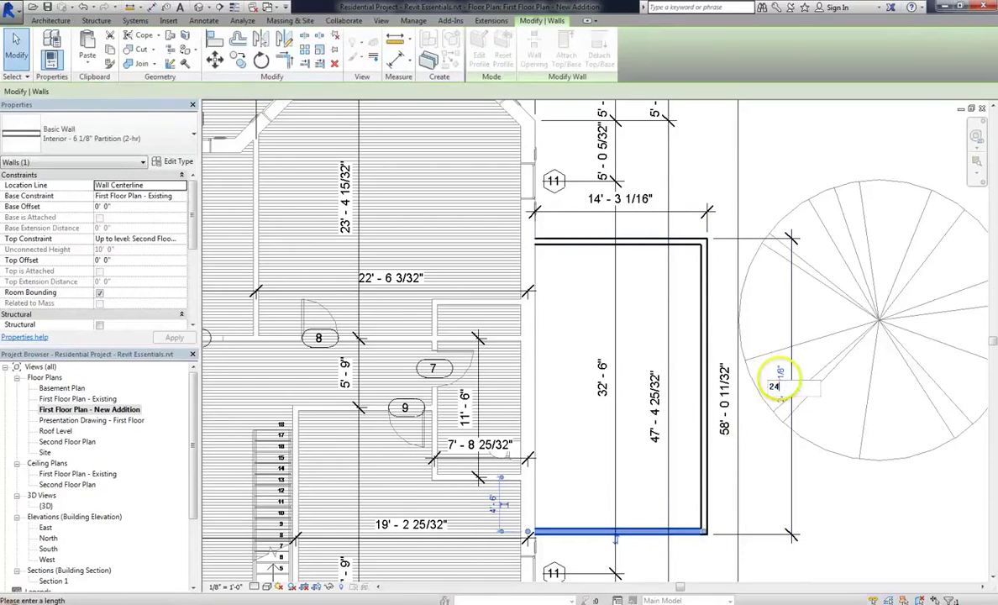
pyautogui.press('Return')
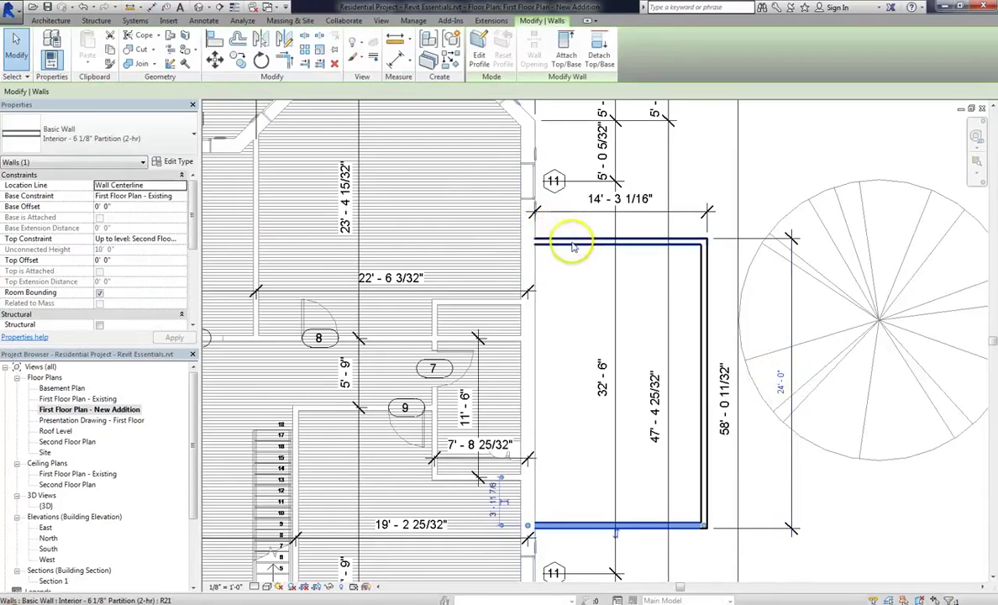
# Set the addition's projection from the house's exterior wall to 14'-0" by moving its far wall.
pyautogui.click(650, 241)
pyautogui.click(710, 279)
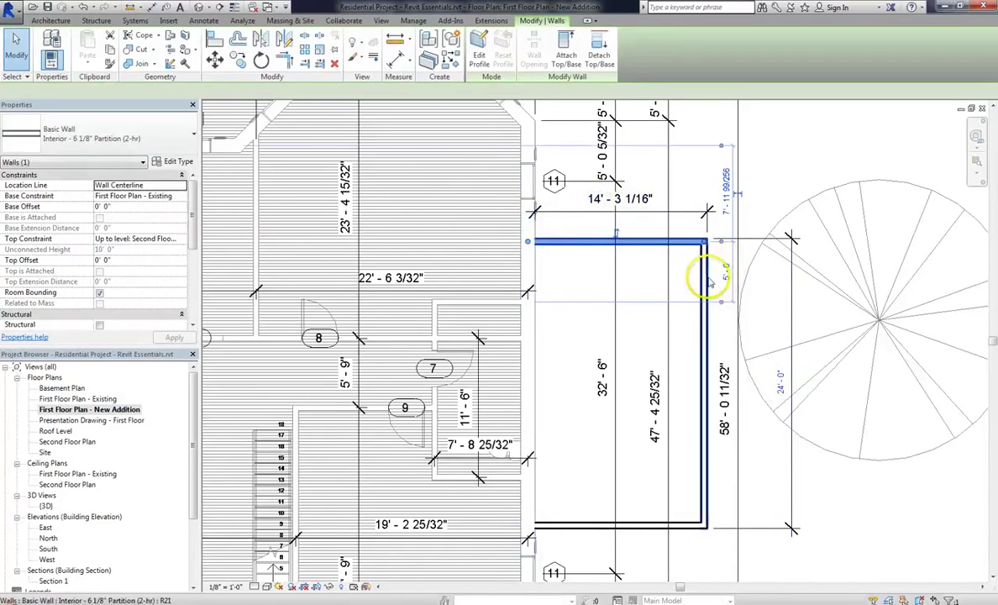
pyautogui.click(640, 200)
pyautogui.press('Return')
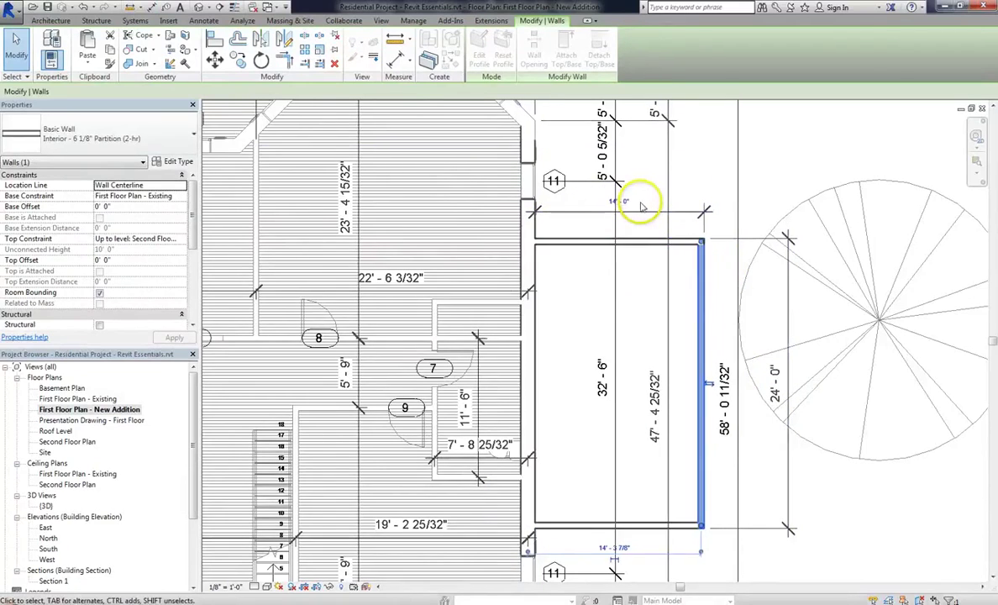
pyautogui.press('Escape')
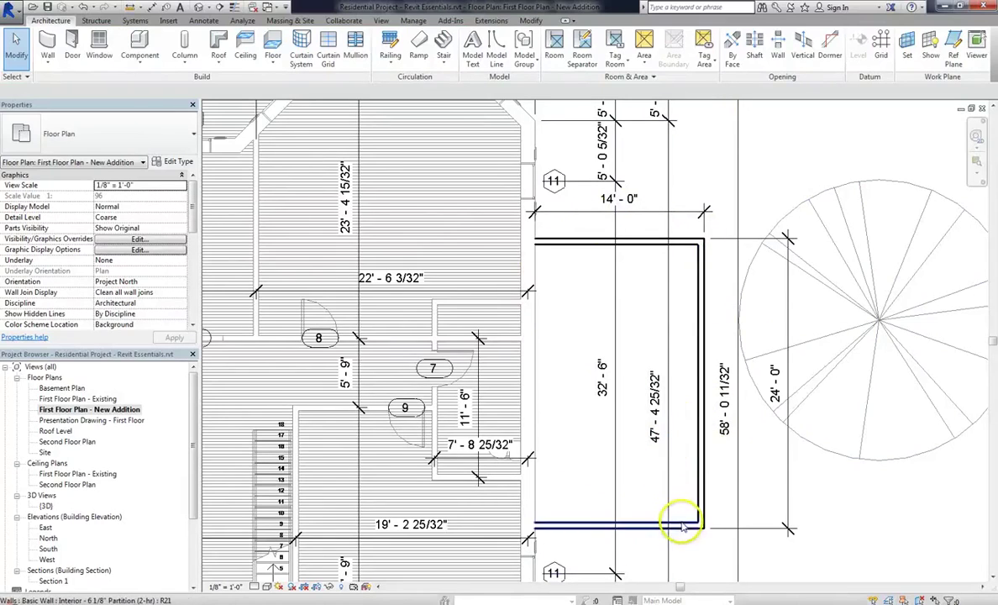
# Set the Phase Created of the addition's far wall to Existing.
pyautogui.click(700, 487)
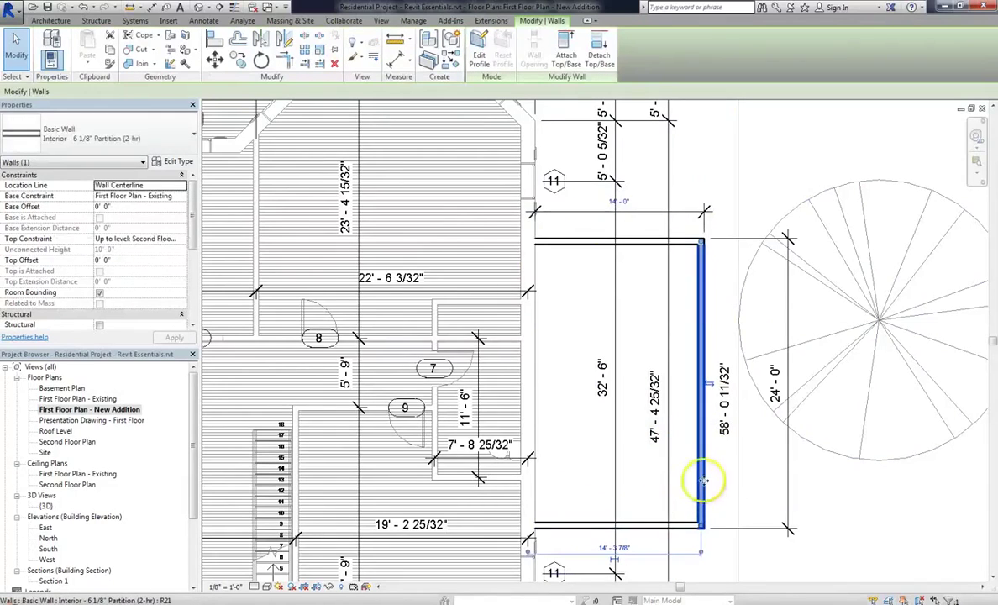
pyautogui.moveTo(192, 202); pyautogui.dragTo(195, 304)
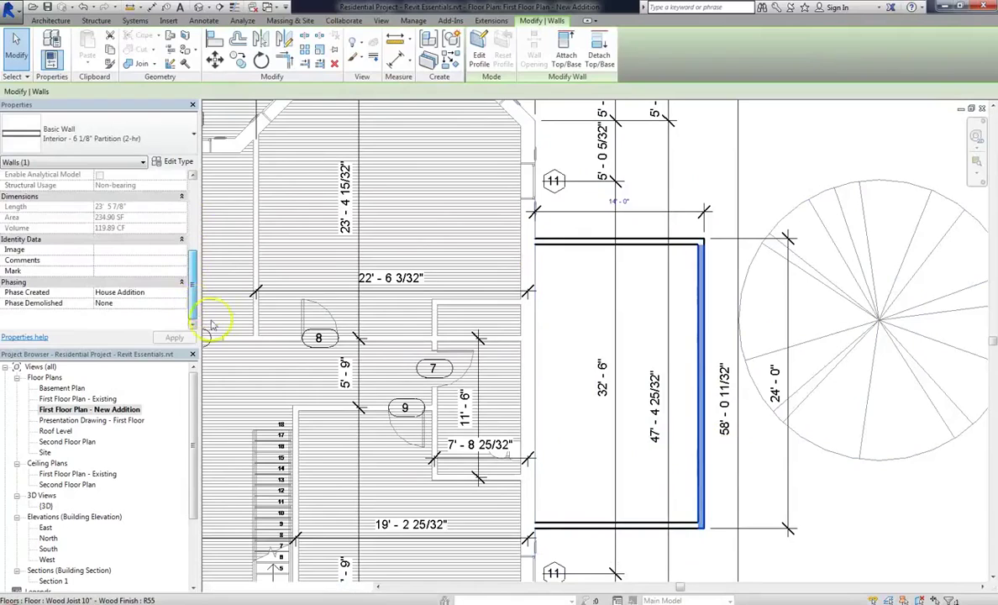
pyautogui.click(183, 295)
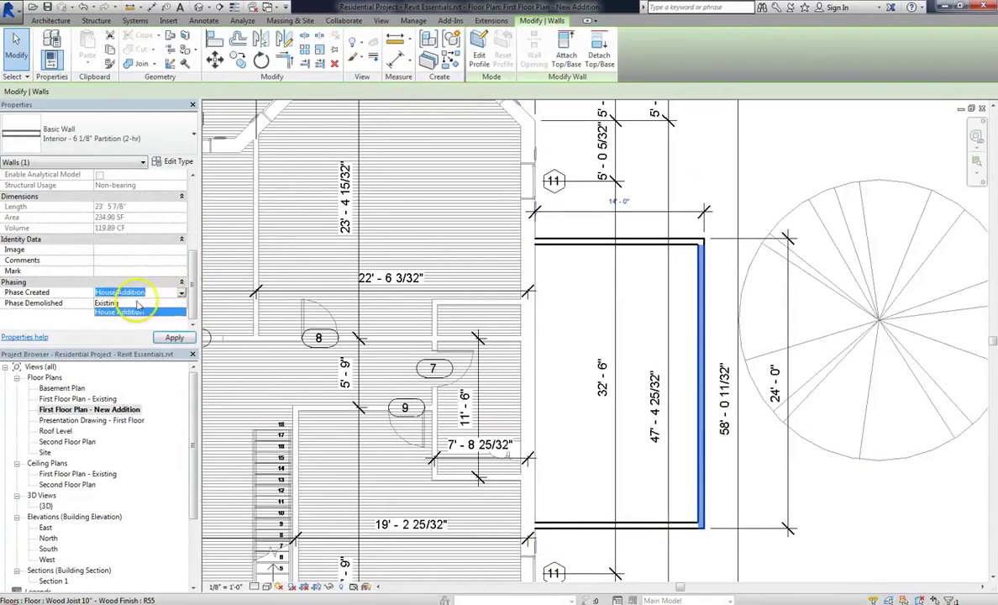
pyautogui.click(135, 302)
pyautogui.click(726, 304)
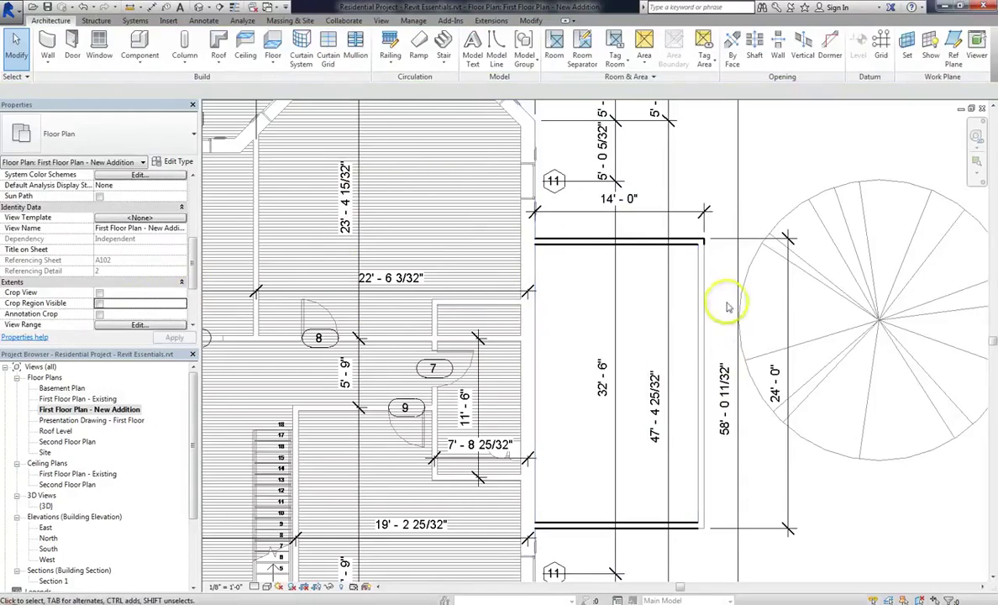
# Set the Phase Created of the addition's far wall back to House Addition.
pyautogui.click(693, 306)
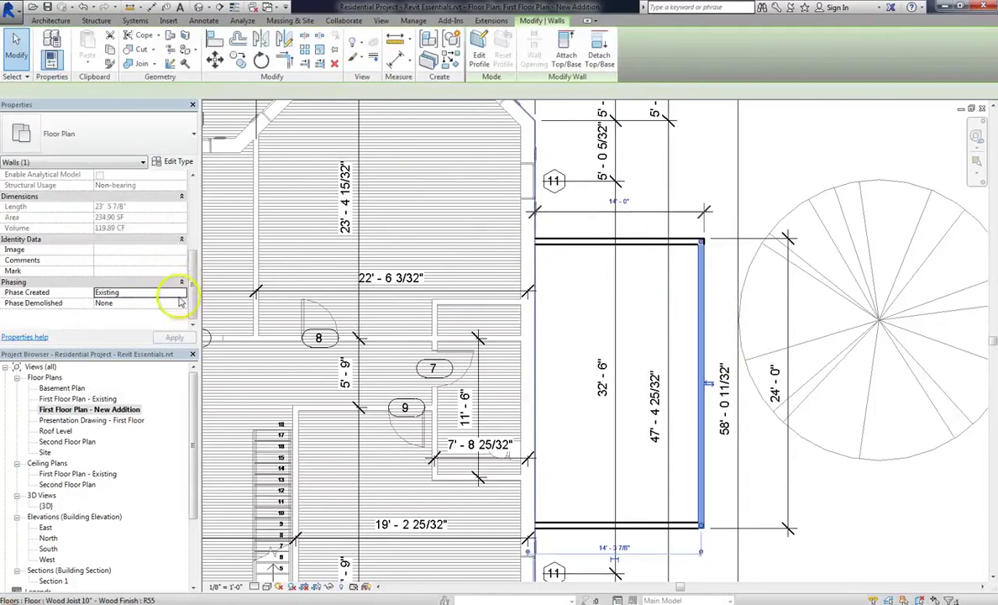
pyautogui.click(178, 292)
pyautogui.click(180, 292)
pyautogui.click(131, 314)
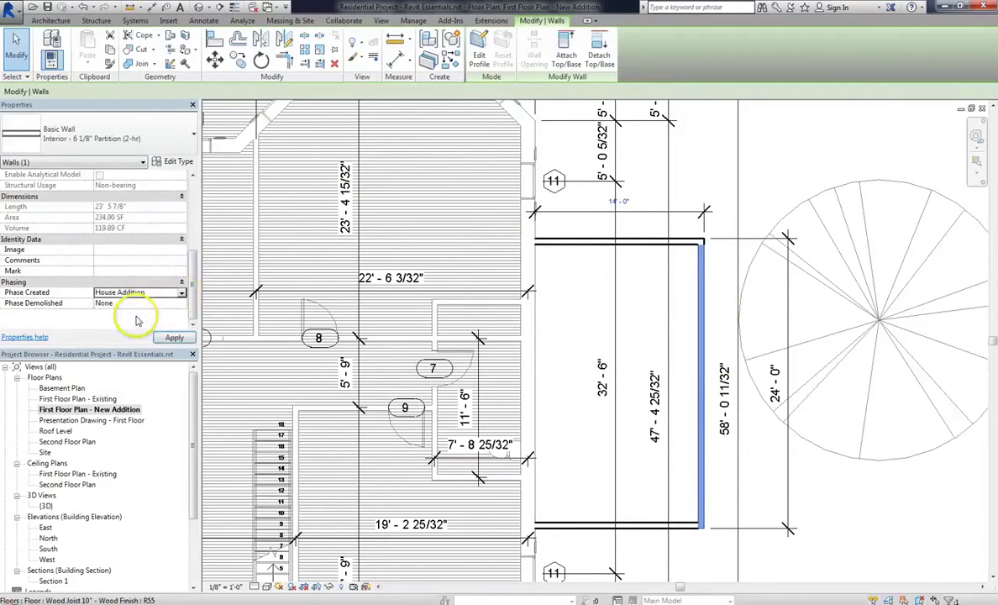
pyautogui.click(636, 310)
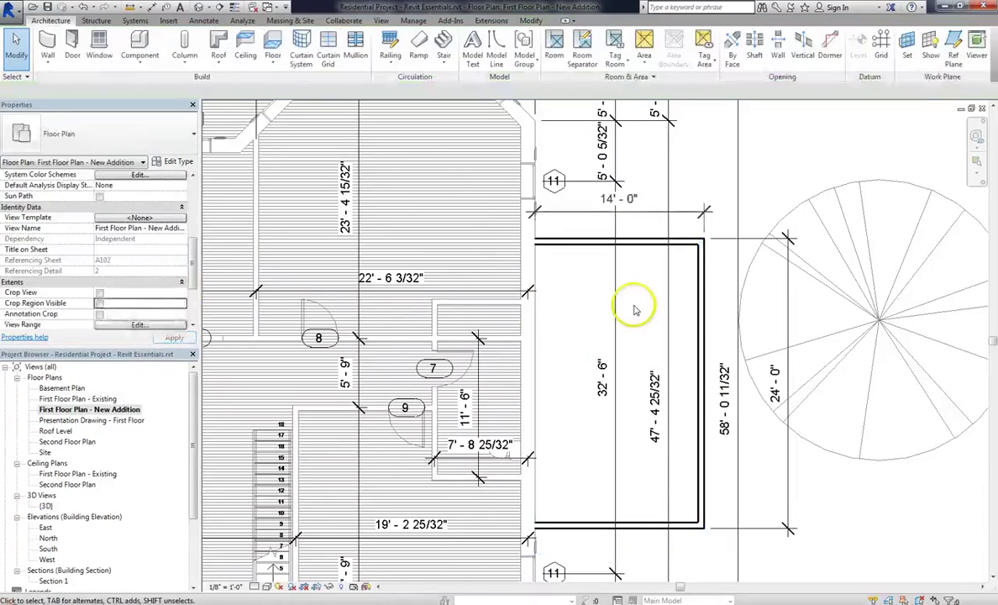
# Set the view's detail level to Fine and inspect where the addition's walls meet the existing exterior wall.
pyautogui.scroll(-2, 777, 483)
pyautogui.scroll(-2, 646, 457)
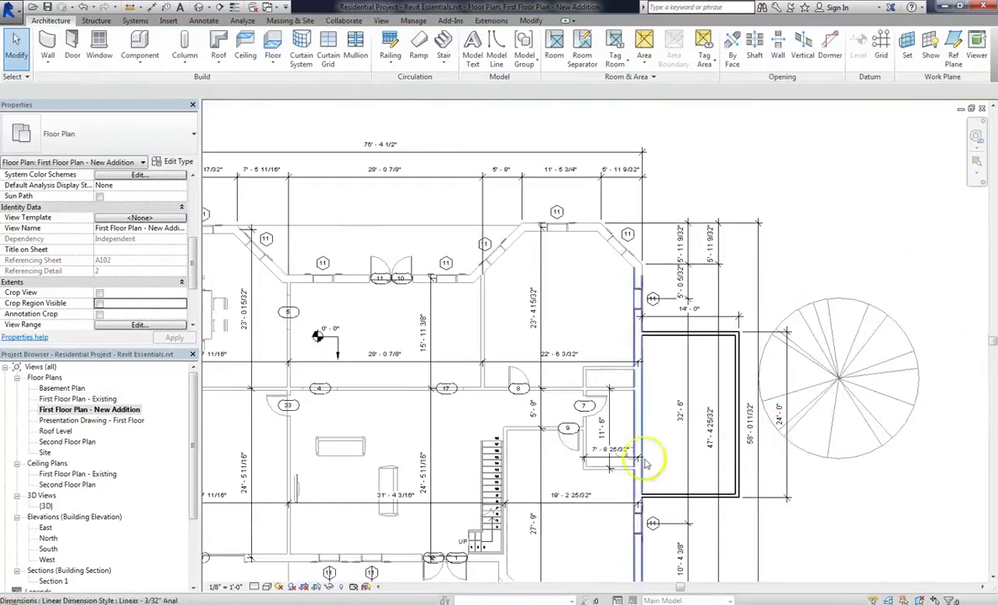
pyautogui.scroll(1, 693, 474)
pyautogui.scroll(1, 545, 337)
pyautogui.scroll(2, 545, 337)
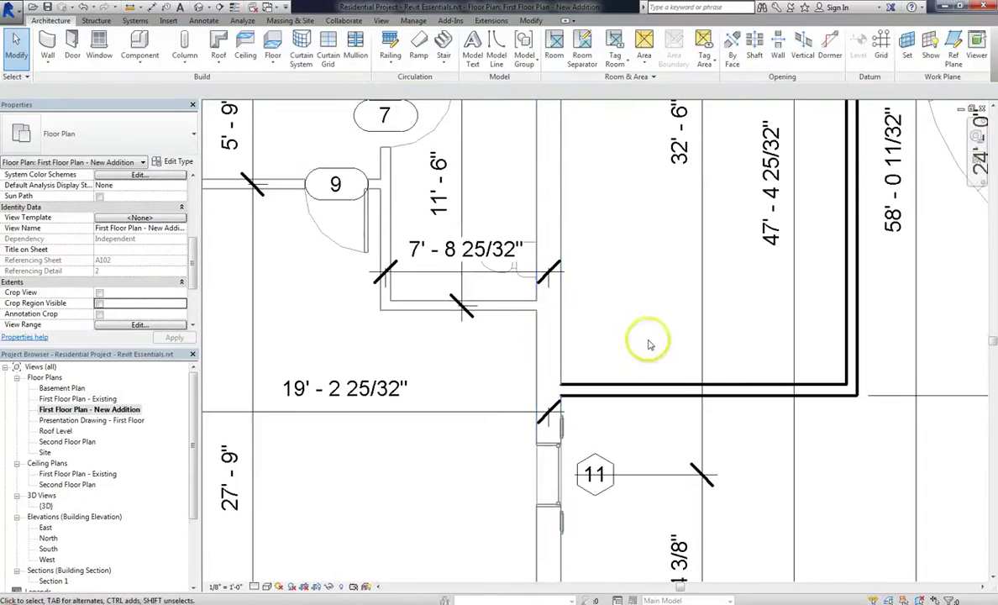
pyautogui.scroll(-2, 584, 404)
pyautogui.scroll(-1, 630, 370)
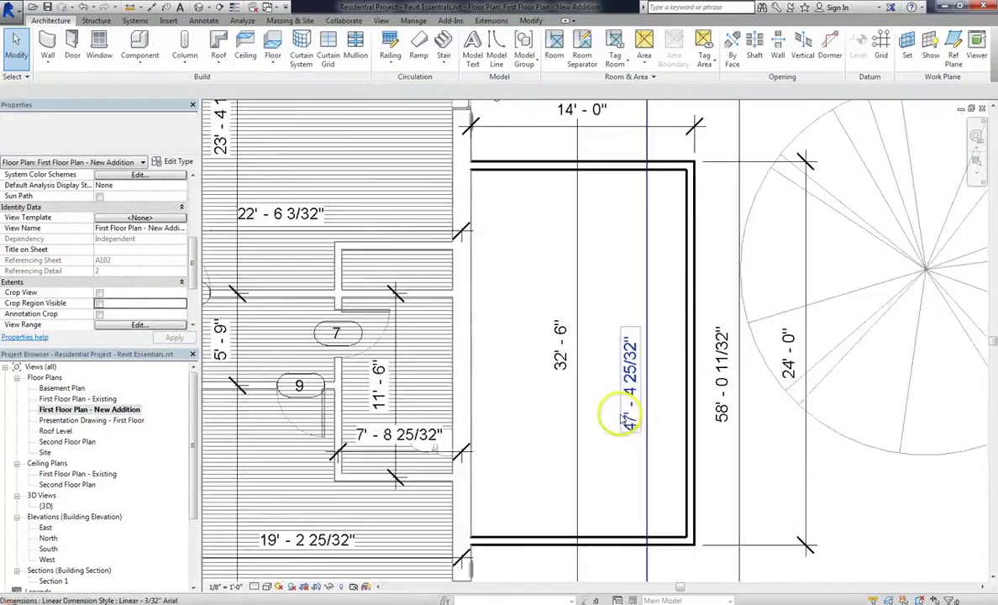
pyautogui.click(254, 587)
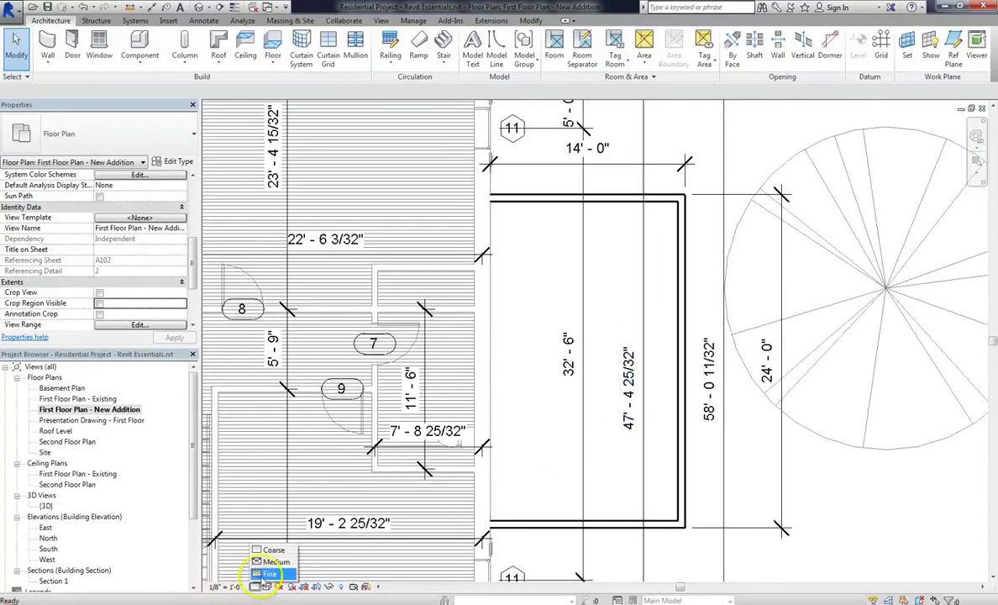
pyautogui.click(267, 571)
pyautogui.scroll(3, 586, 183)
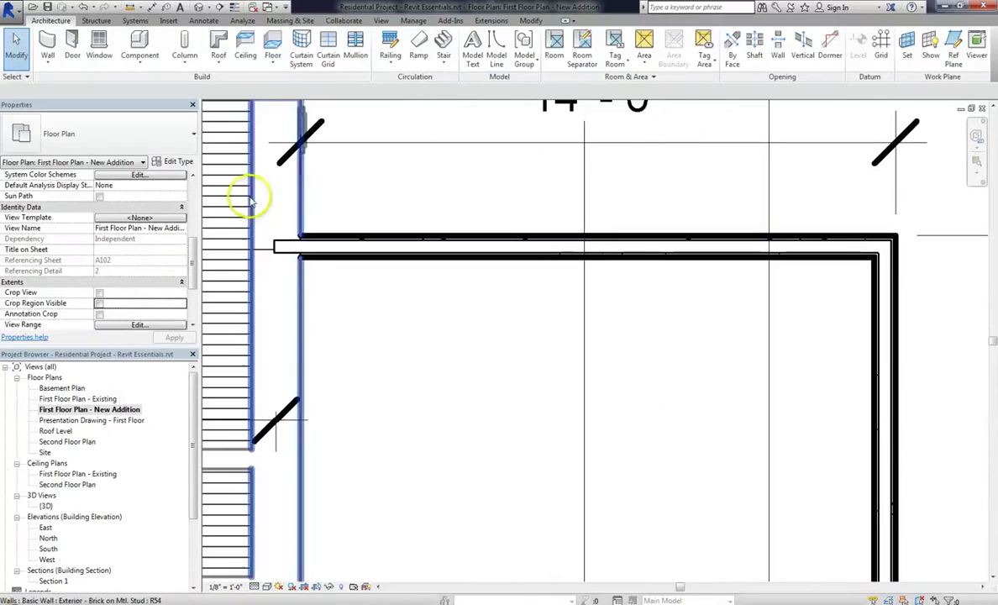
pyautogui.scroll(-2, 457, 163)
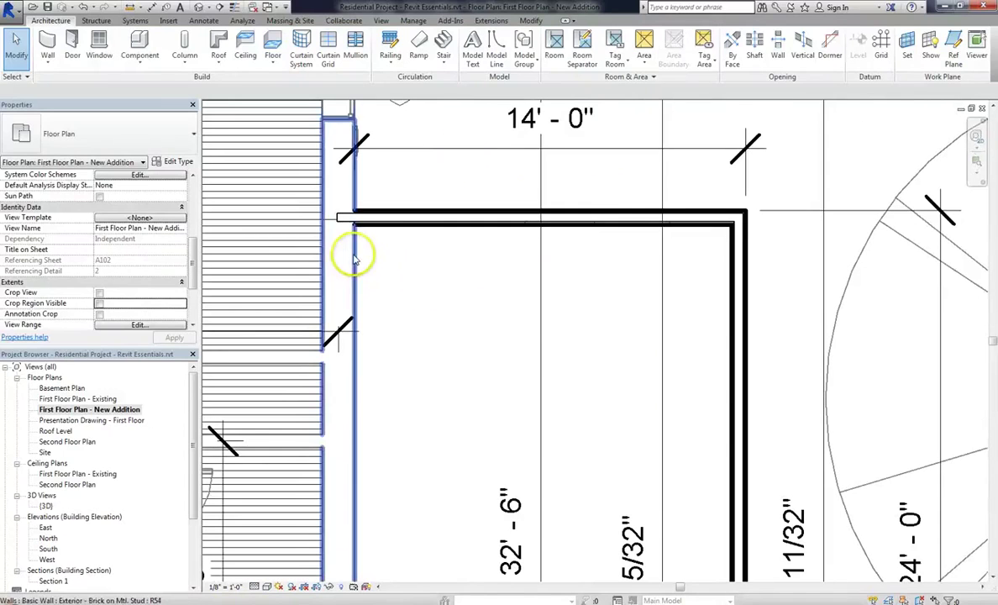
pyautogui.scroll(-2, 646, 174)
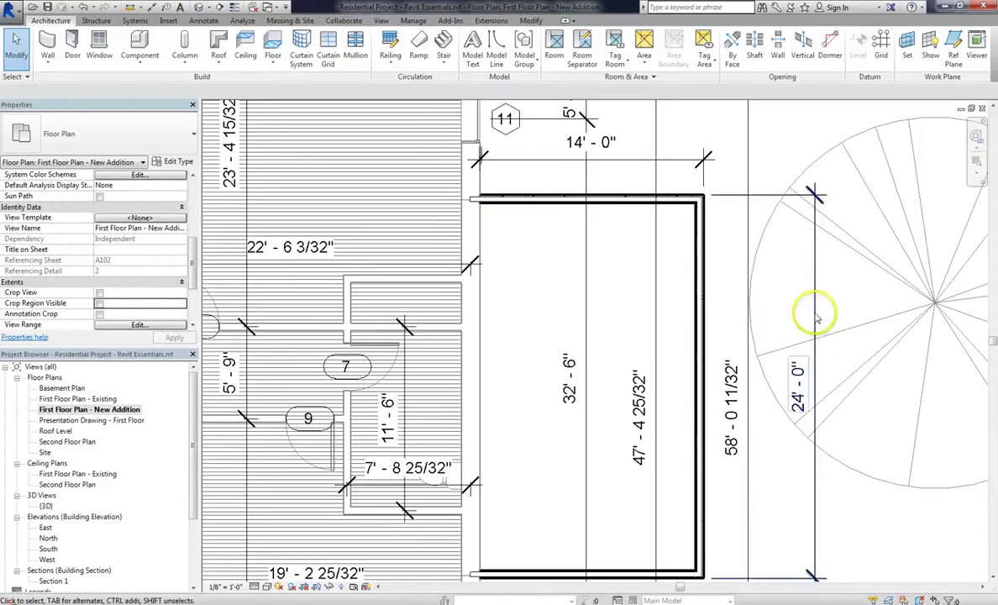
pyautogui.scroll(-2, 835, 307)
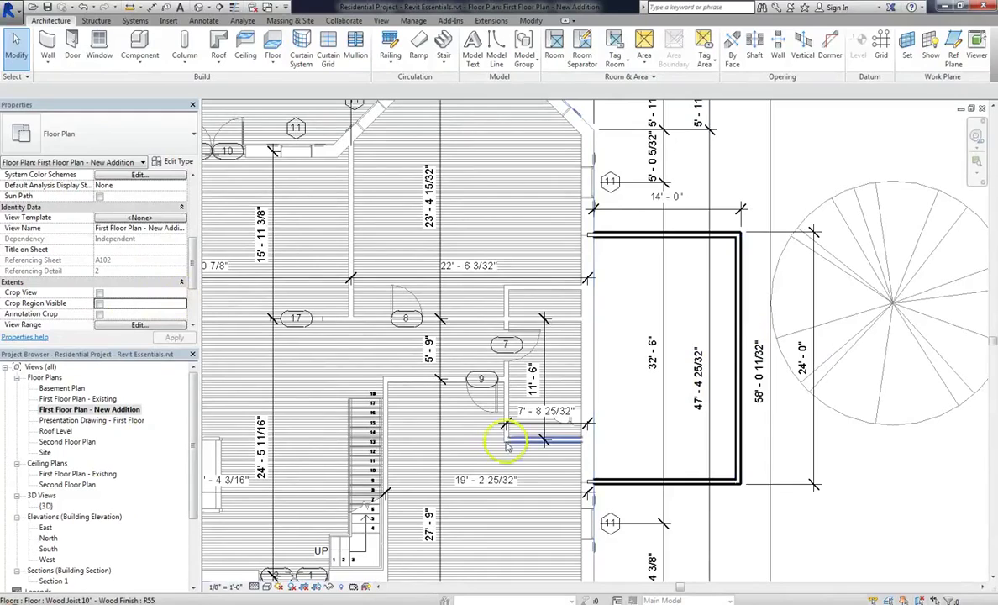
pyautogui.click(382, 21)
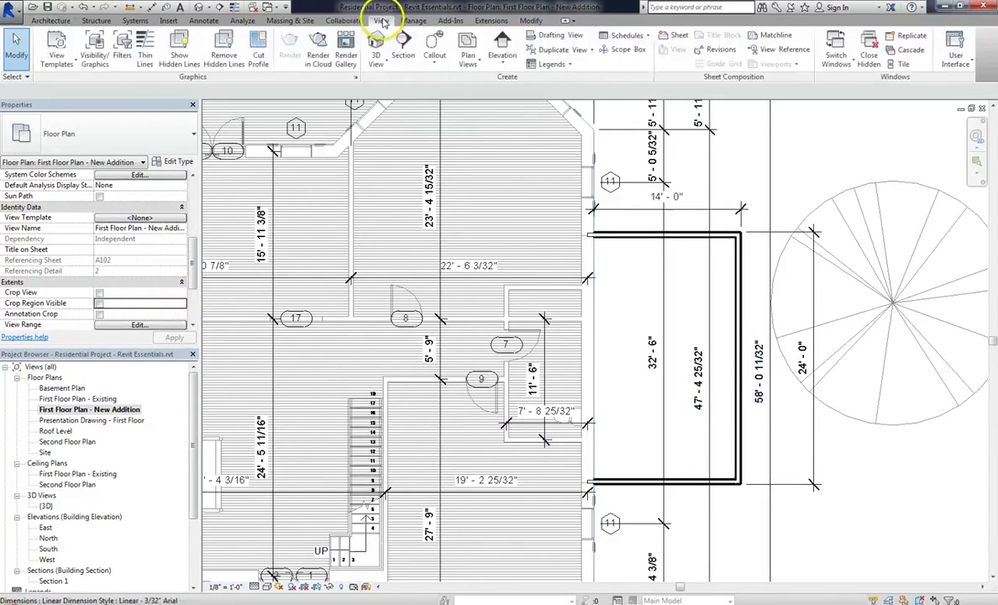
pyautogui.click(94, 49)
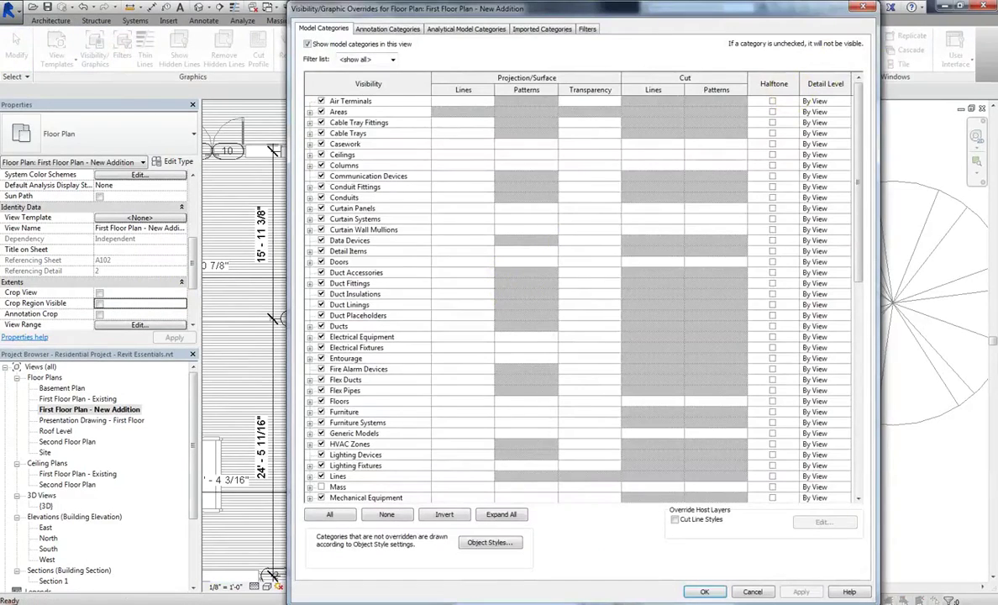
pyautogui.click(863, 6)
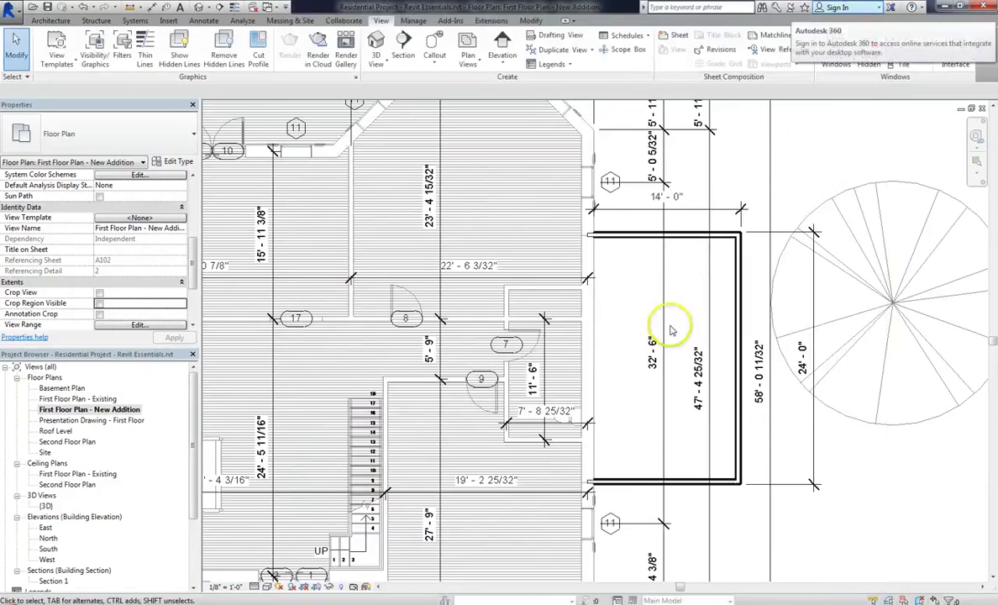